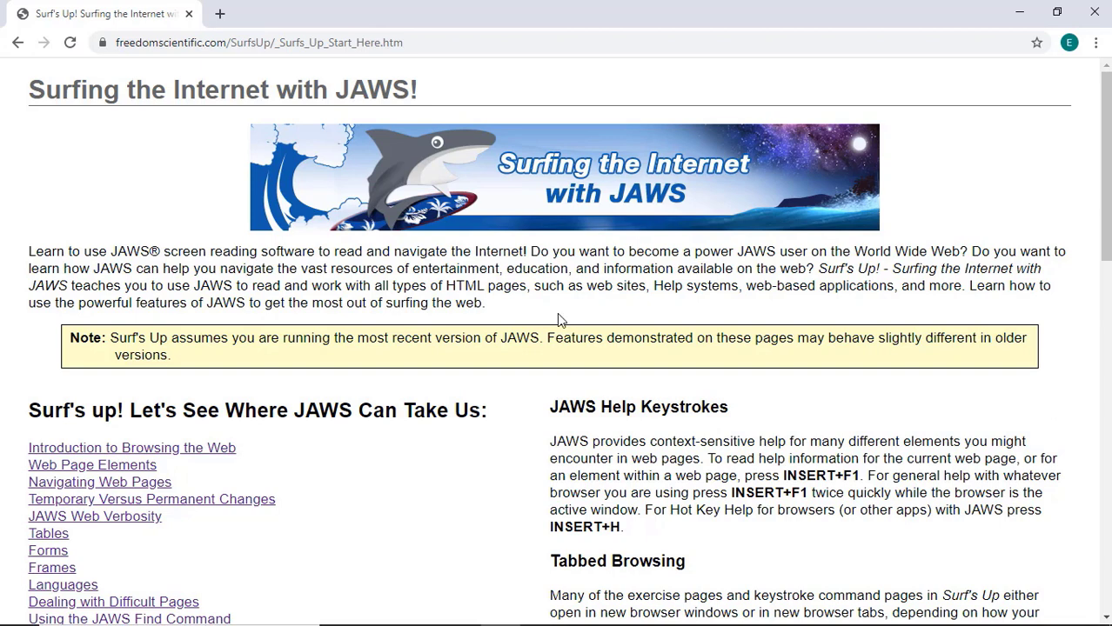
# Bring up the JAWS list of links on the start page and open Navigating Web Pages.
pyautogui.press('Insert+F7')
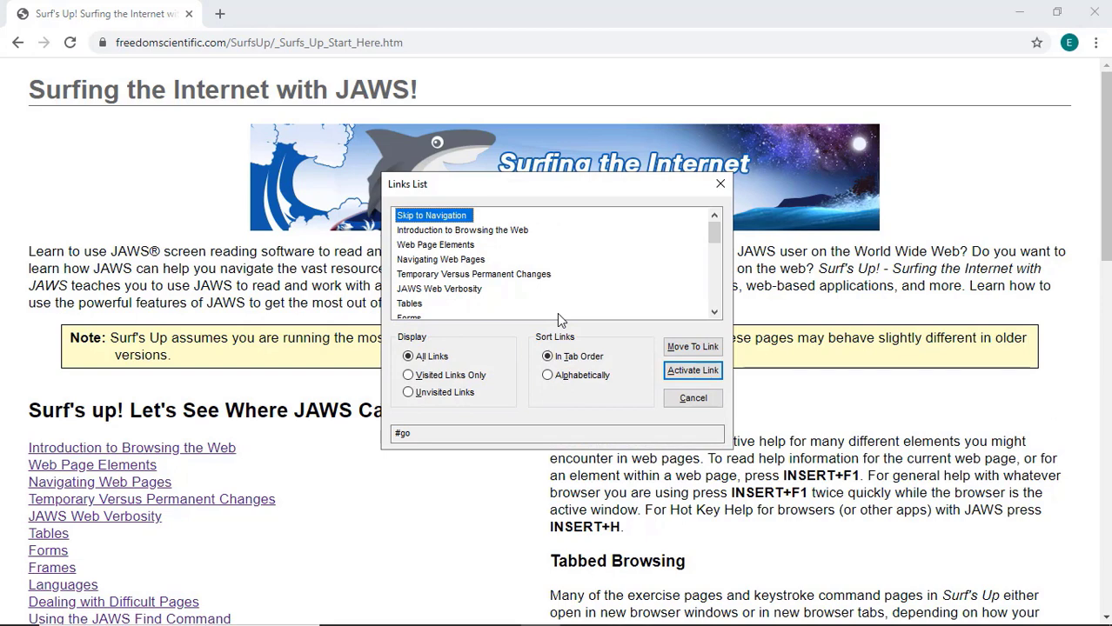
pyautogui.press('n')
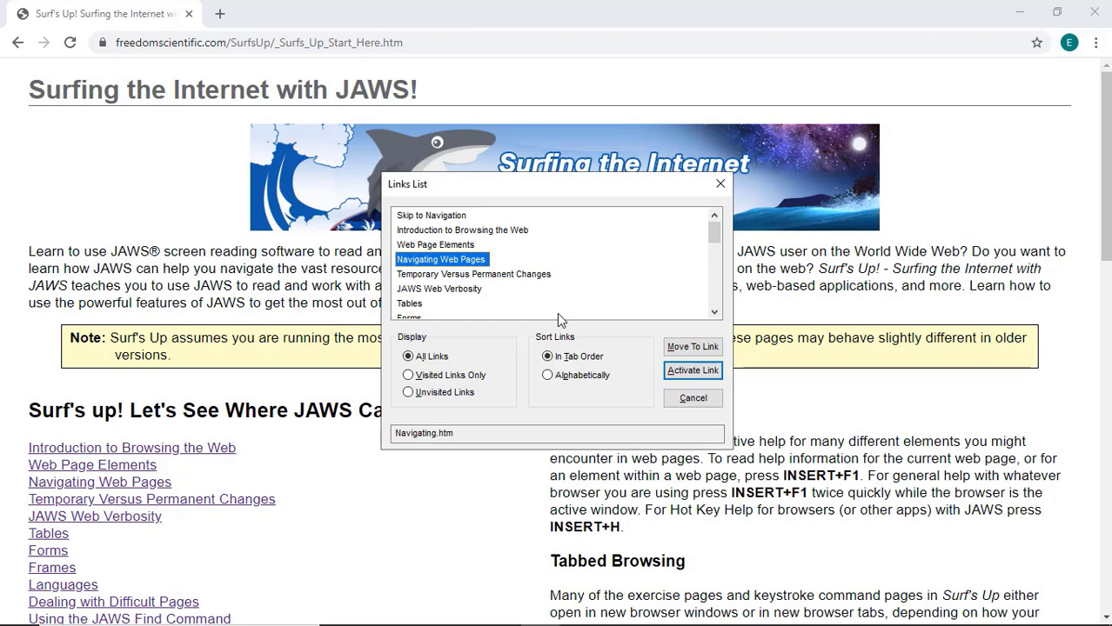
pyautogui.press('Return')
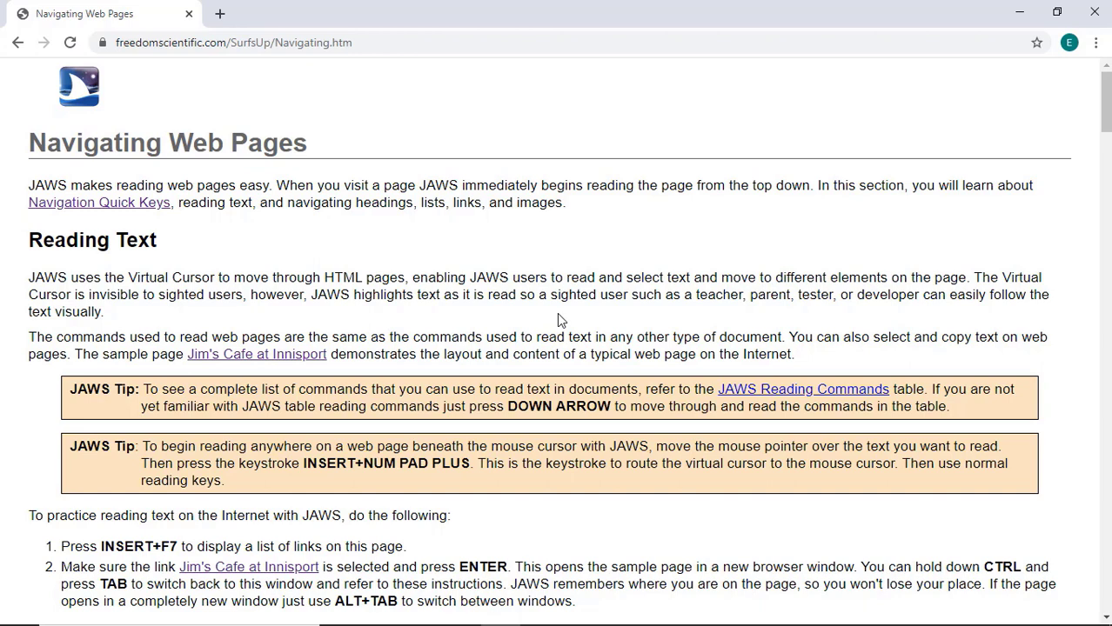
# From the page's list of links, open the first Jim's Cafe at Innisport sample page.
pyautogui.press('Insert+F7')
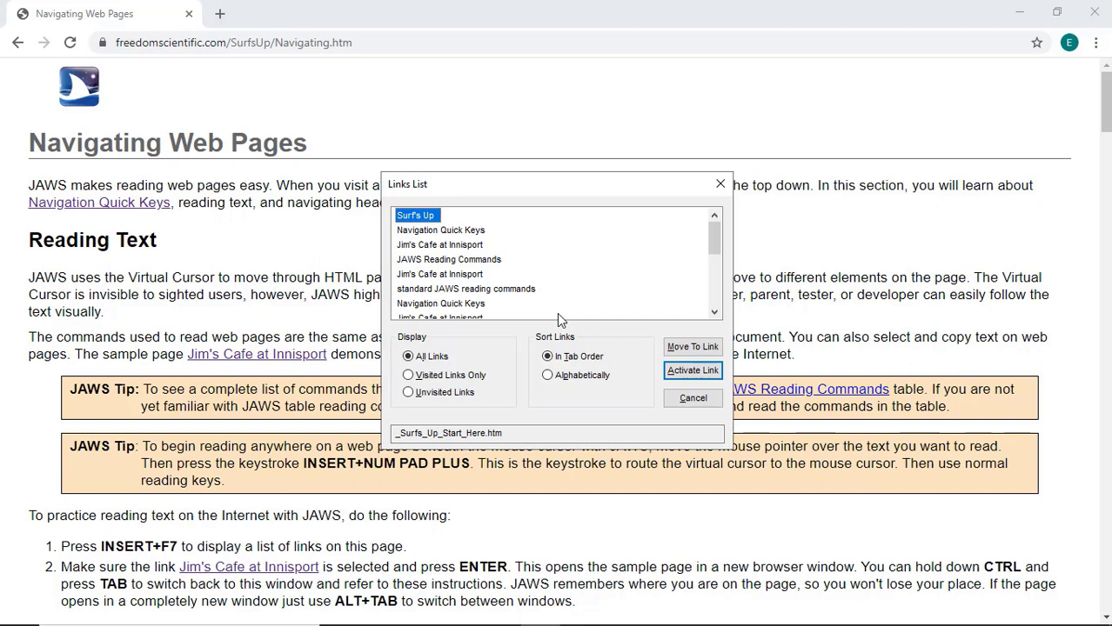
pyautogui.press('Down')
pyautogui.press('Down')
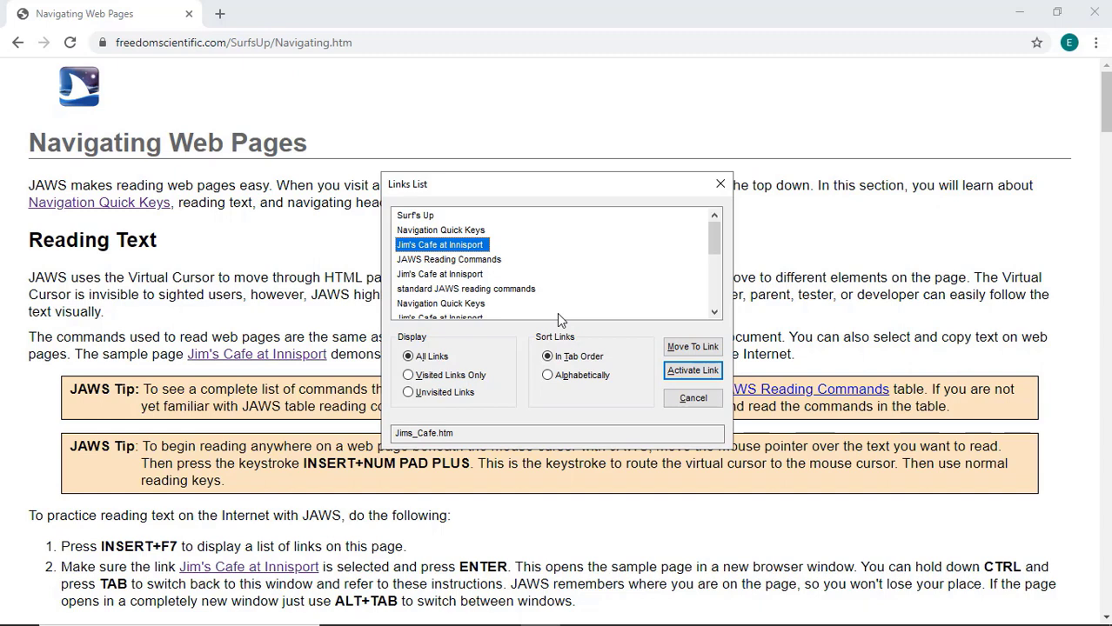
pyautogui.press('Return')
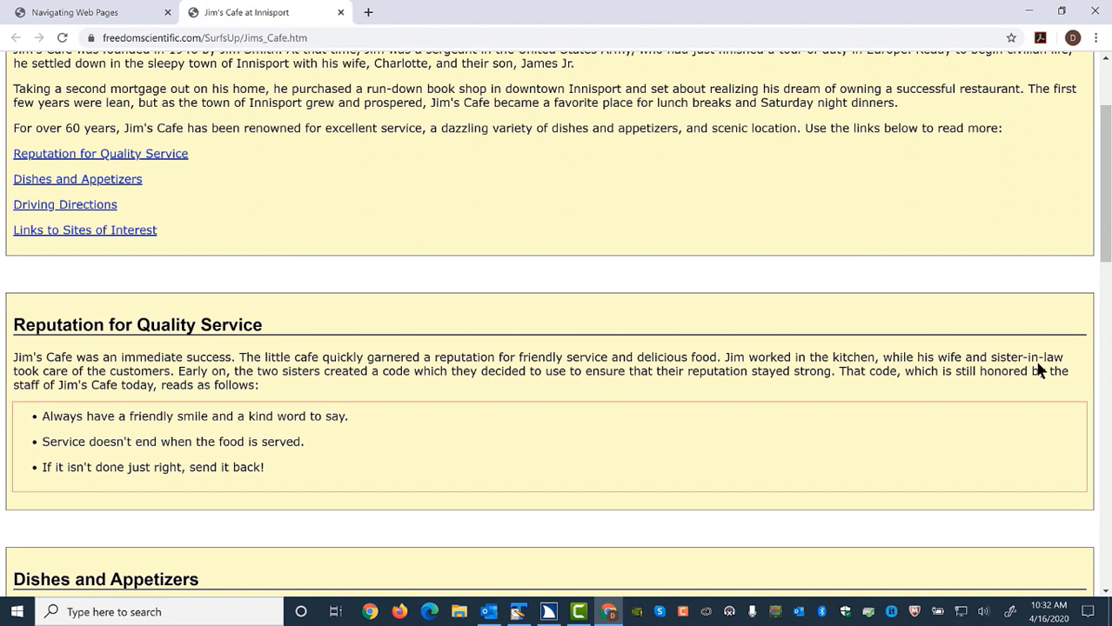
# Read the bulleted service code under Reputation for Quality Service line by line with the virtual cursor.
pyautogui.press('Down')
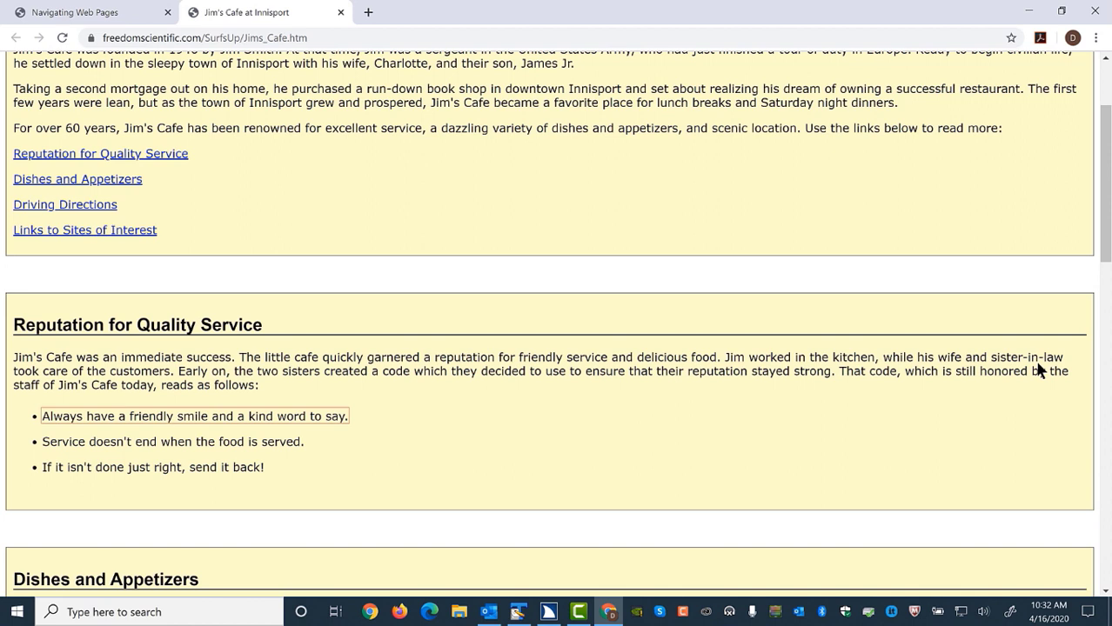
pyautogui.press('Down')
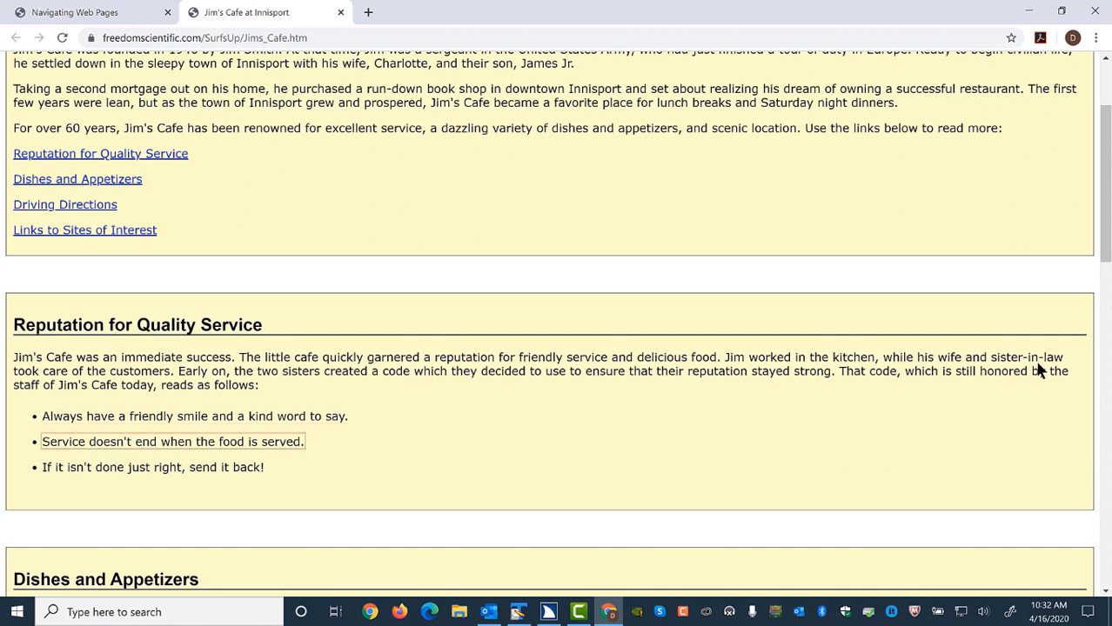
pyautogui.press('Down')
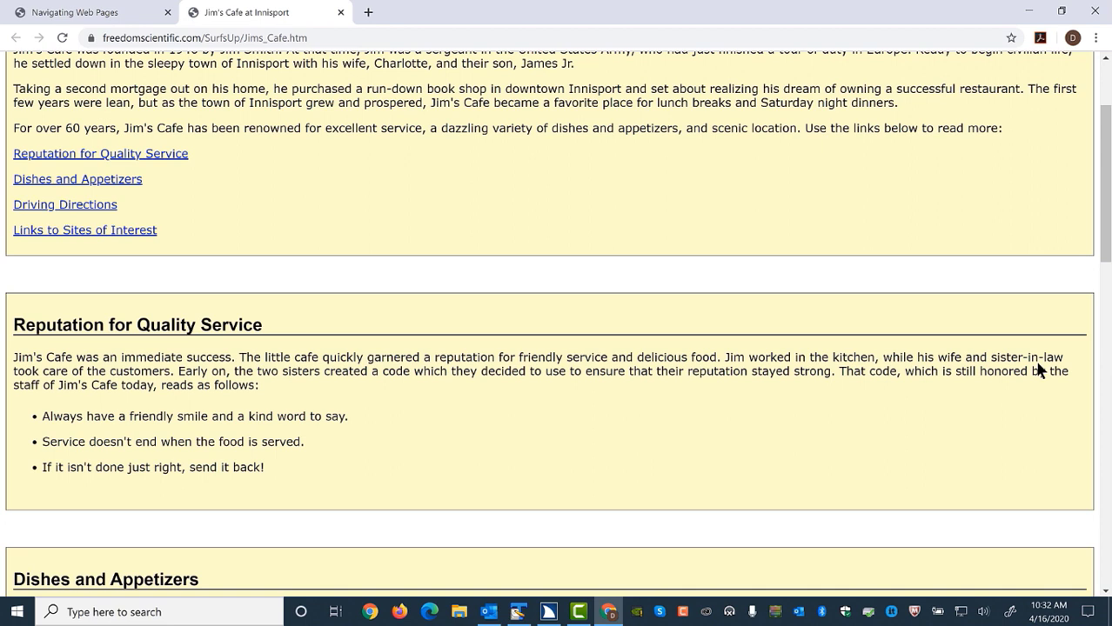
pyautogui.scroll(-8, 1048, 330)
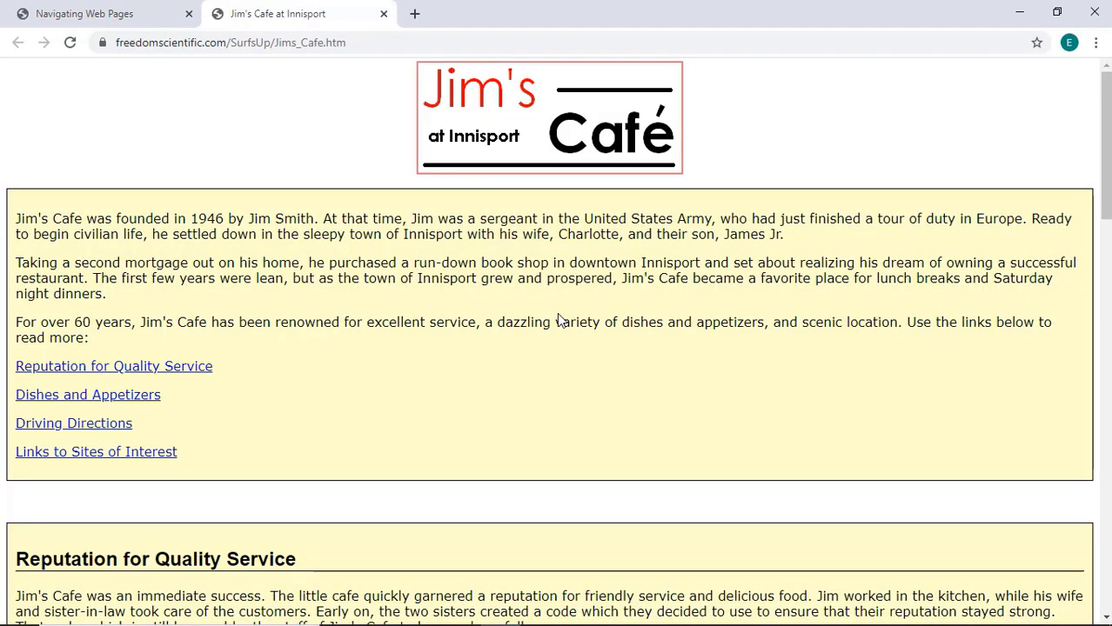
# Move the focus through the four introductory links, from Reputation for Quality Service to Links to Sites of Interest.
pyautogui.press('Tab')
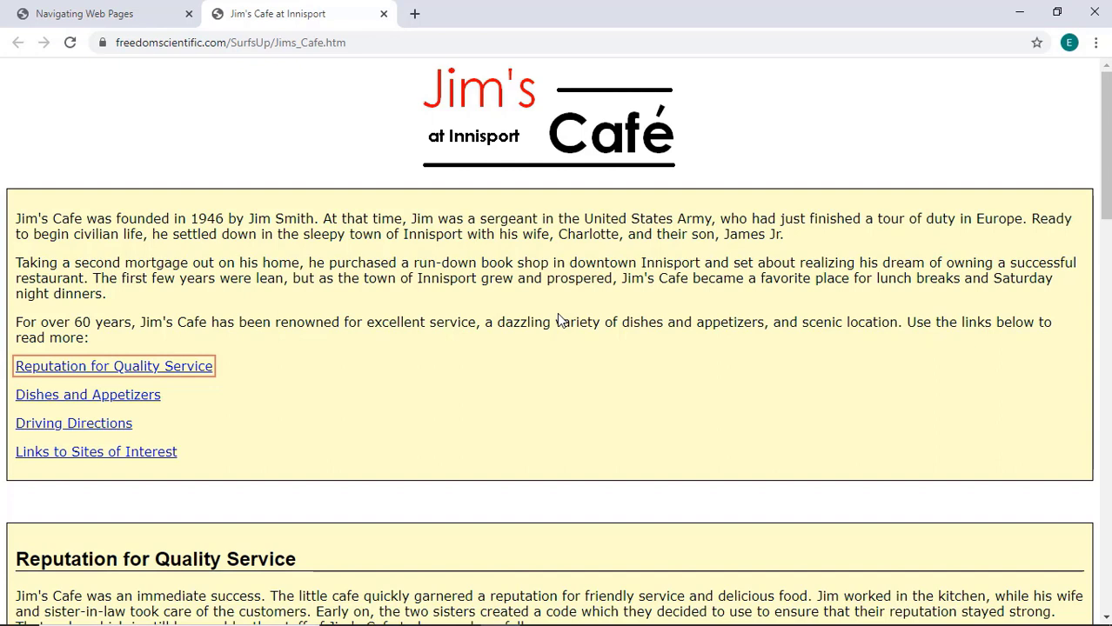
pyautogui.press('Tab')
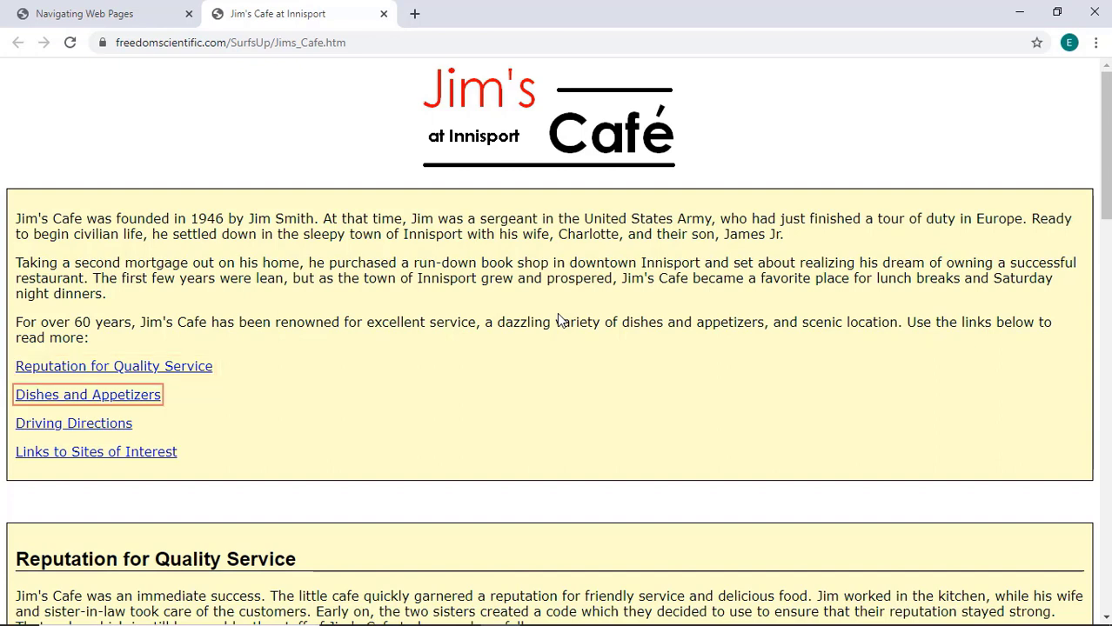
pyautogui.press('Tab')
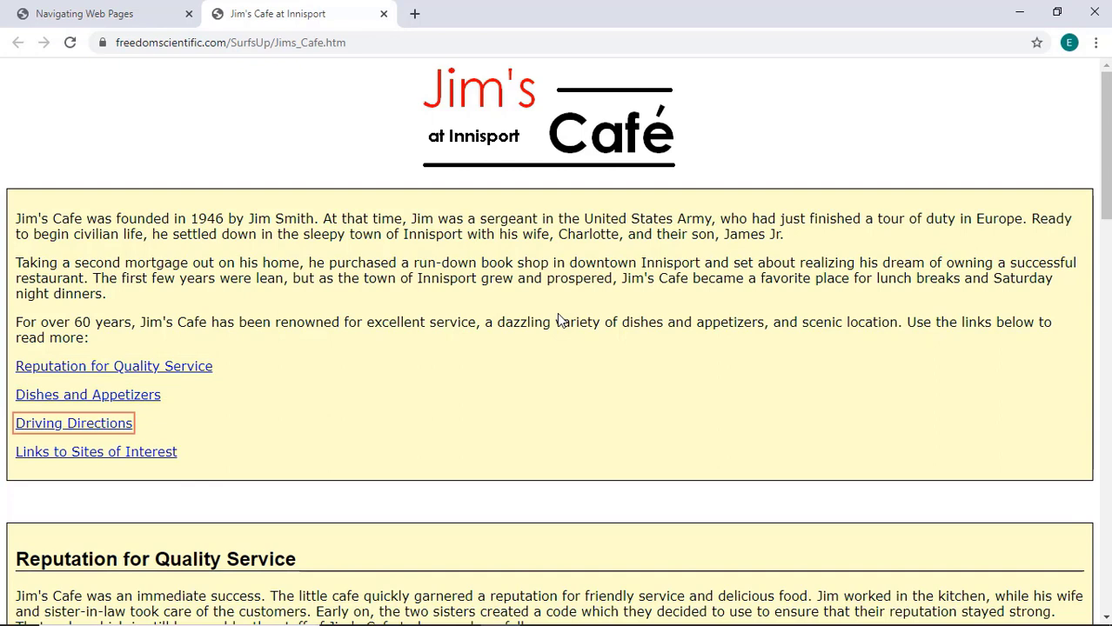
pyautogui.press('Tab')
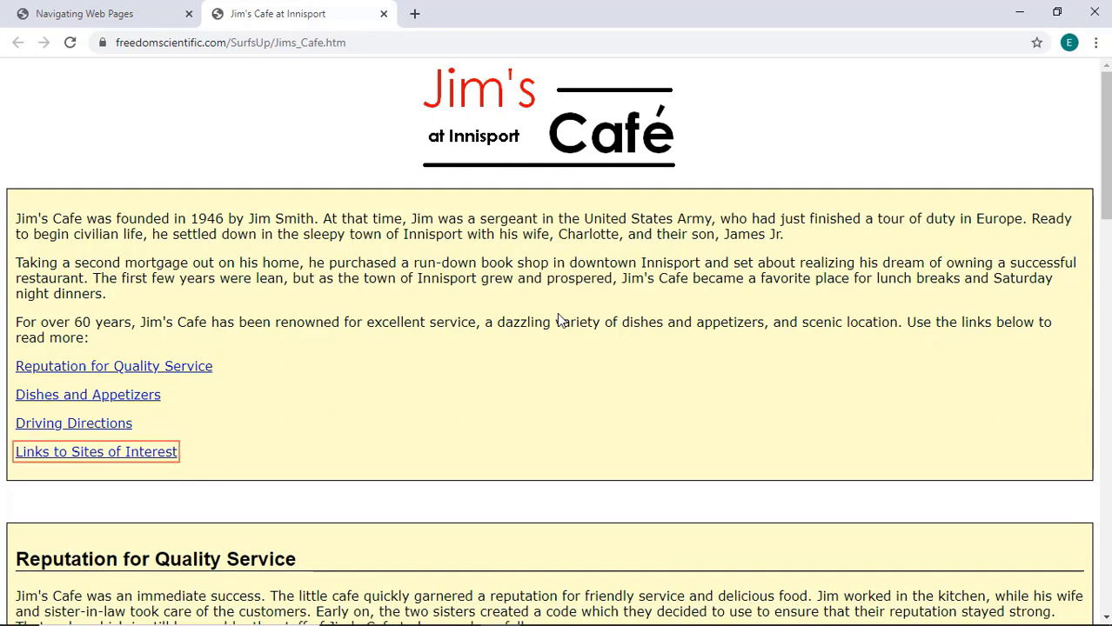
# Jump between the Reputation for Quality Service heading and the Jim's Café title, also visiting the Reputation for Quality Service link.
pyautogui.press('h')
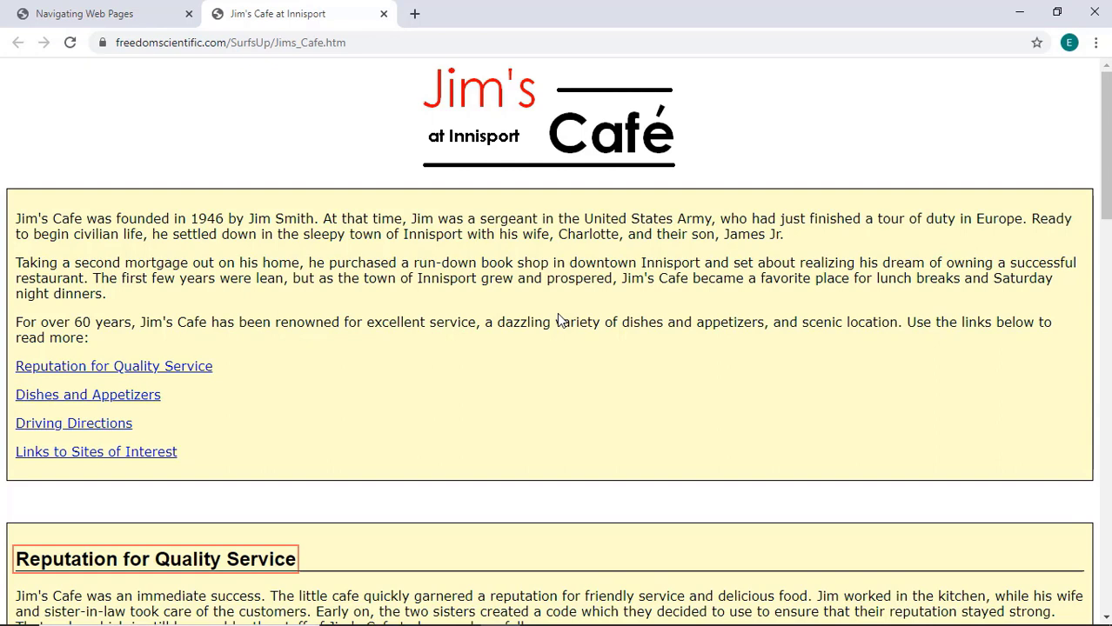
pyautogui.hotkey('shift', 'h')
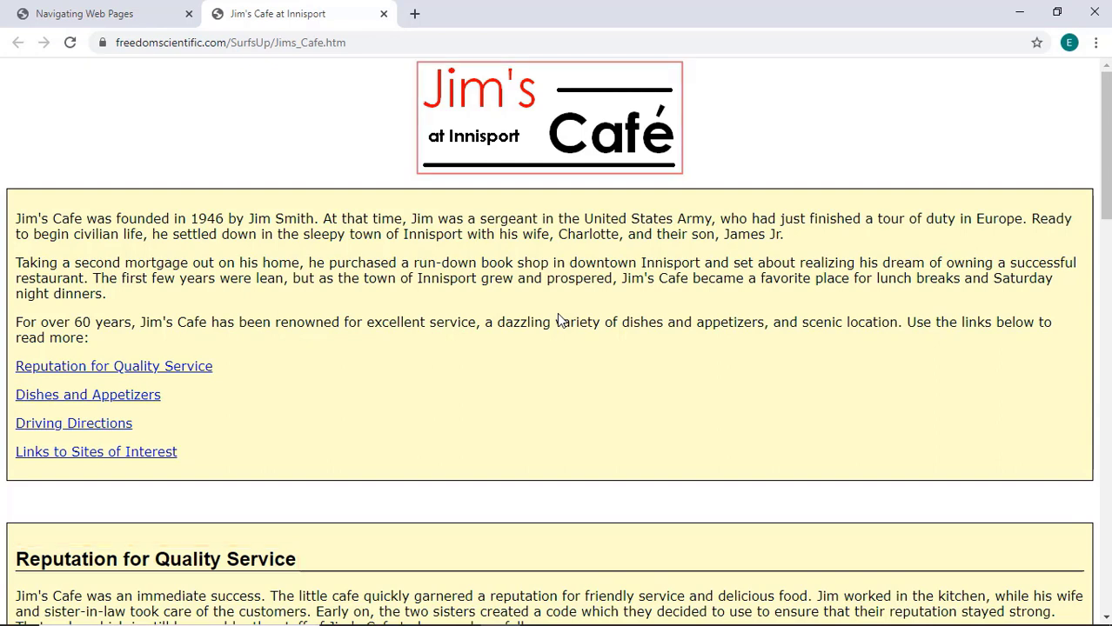
pyautogui.press('Tab')
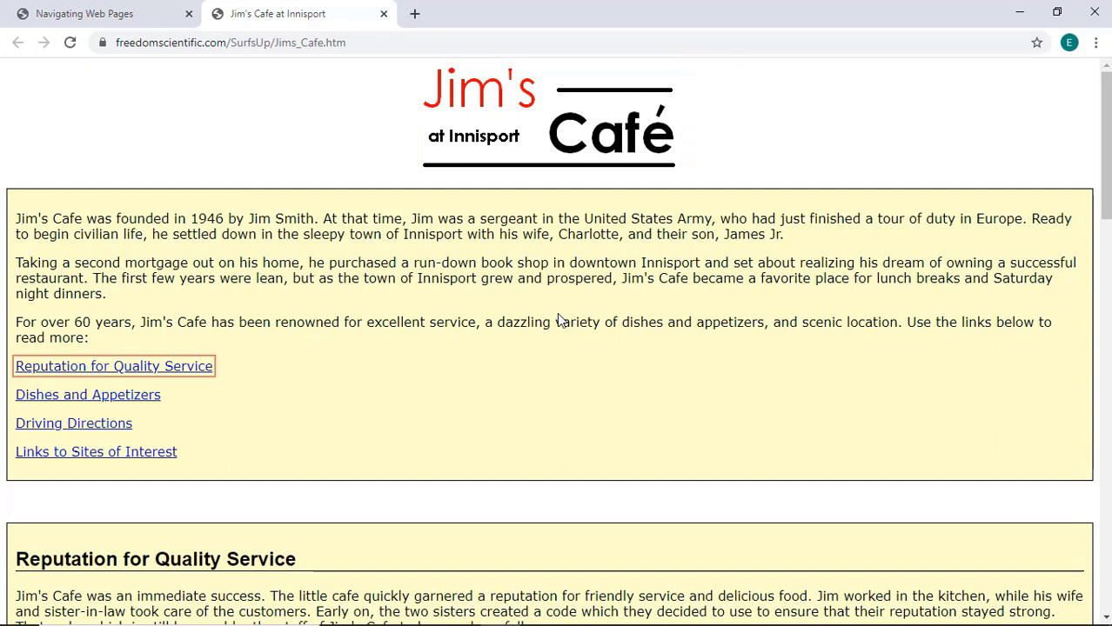
pyautogui.press('h')
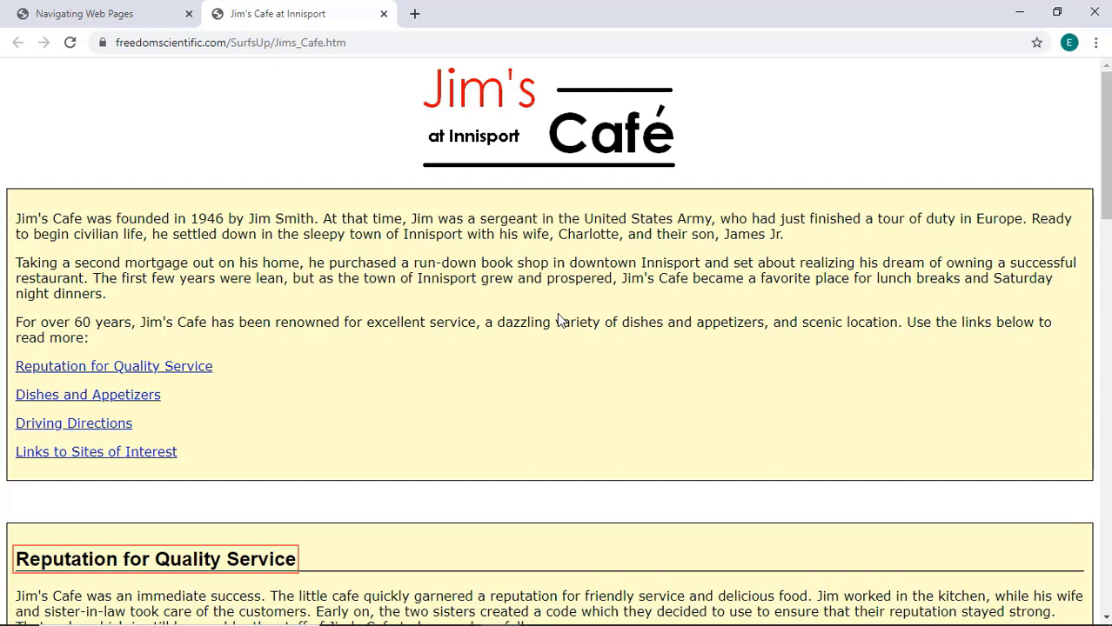
pyautogui.hotkey('shift', 'h')
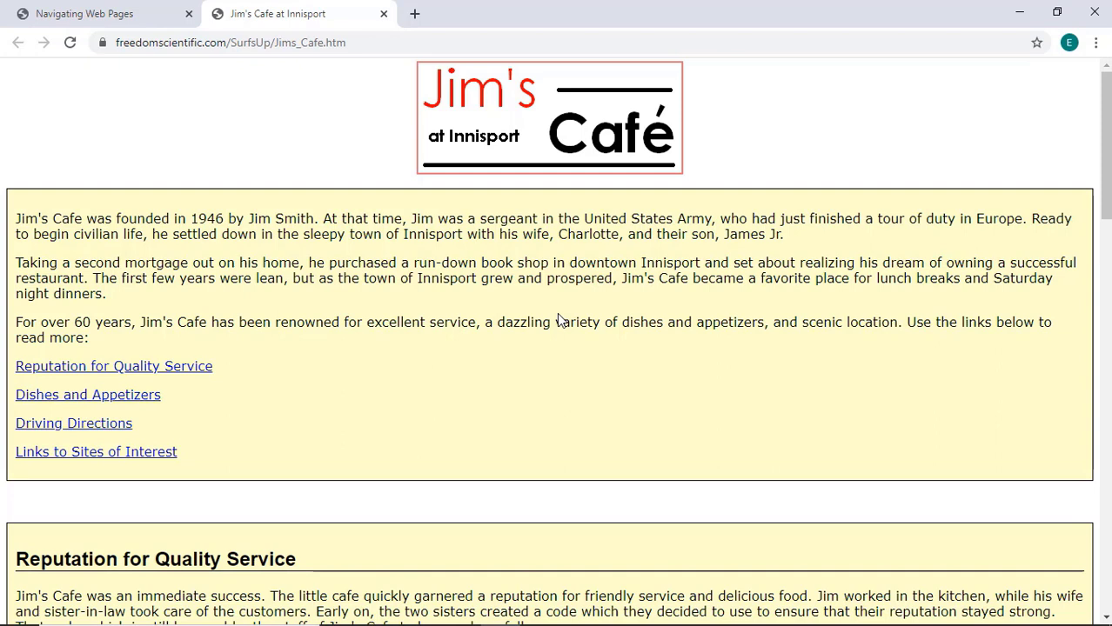
# Step through the page headings in order from Reputation for Quality Service to Seafood.
pyautogui.press('h')
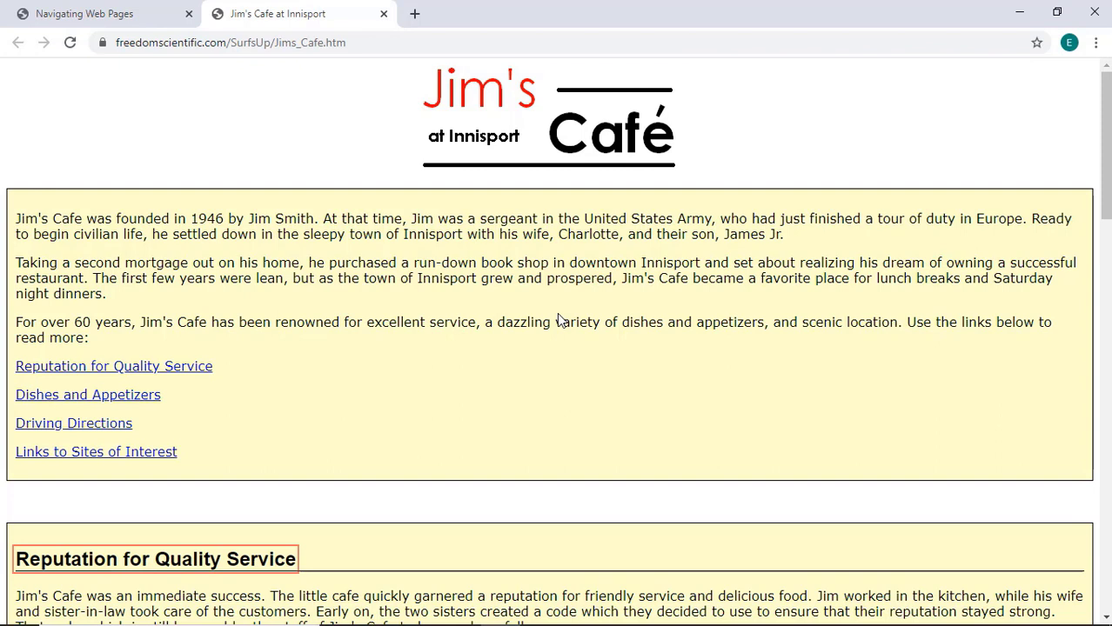
pyautogui.press('h')
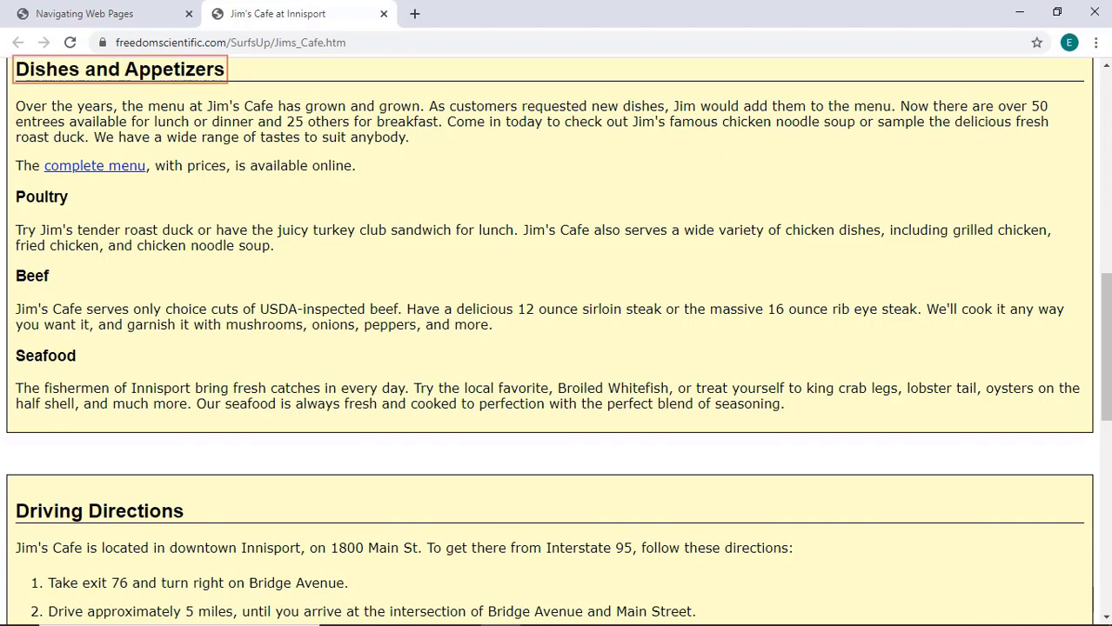
pyautogui.press('h')
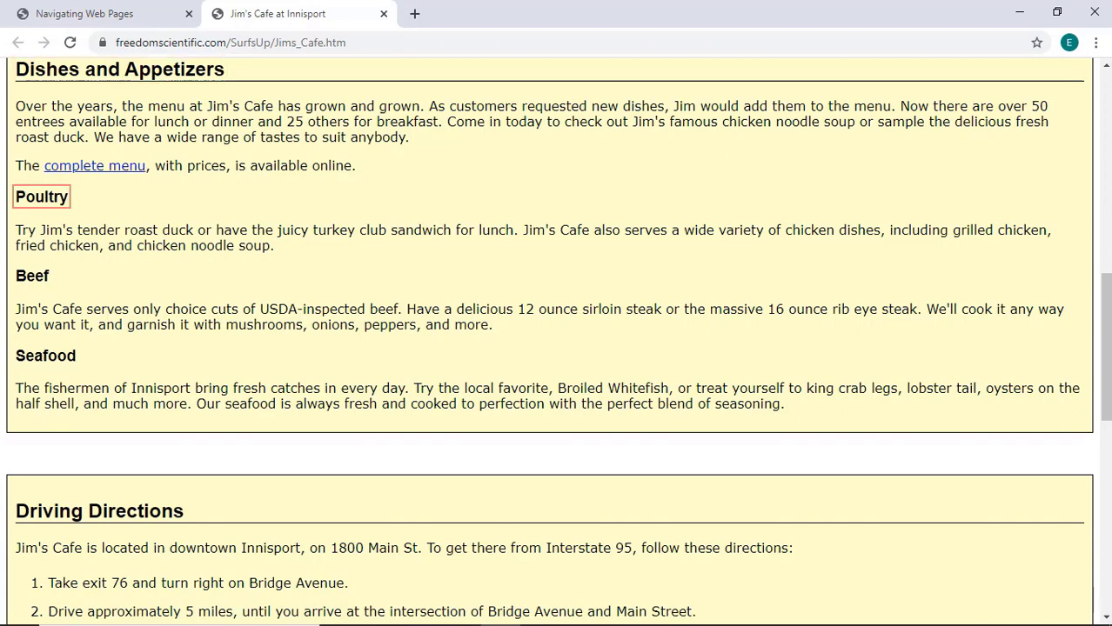
pyautogui.press('h')
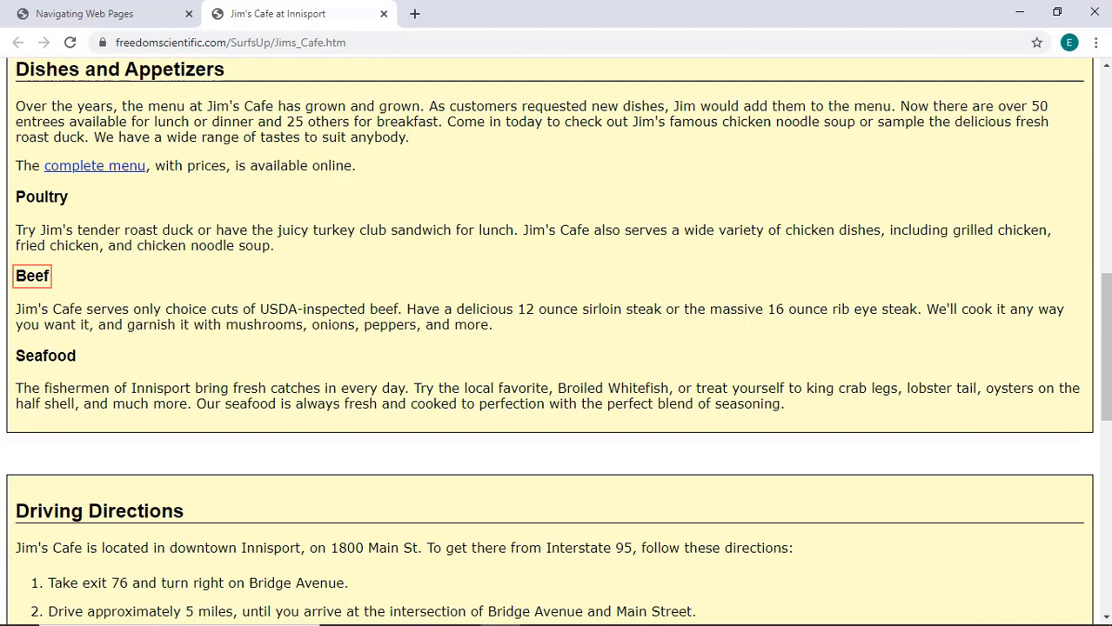
pyautogui.press('h')
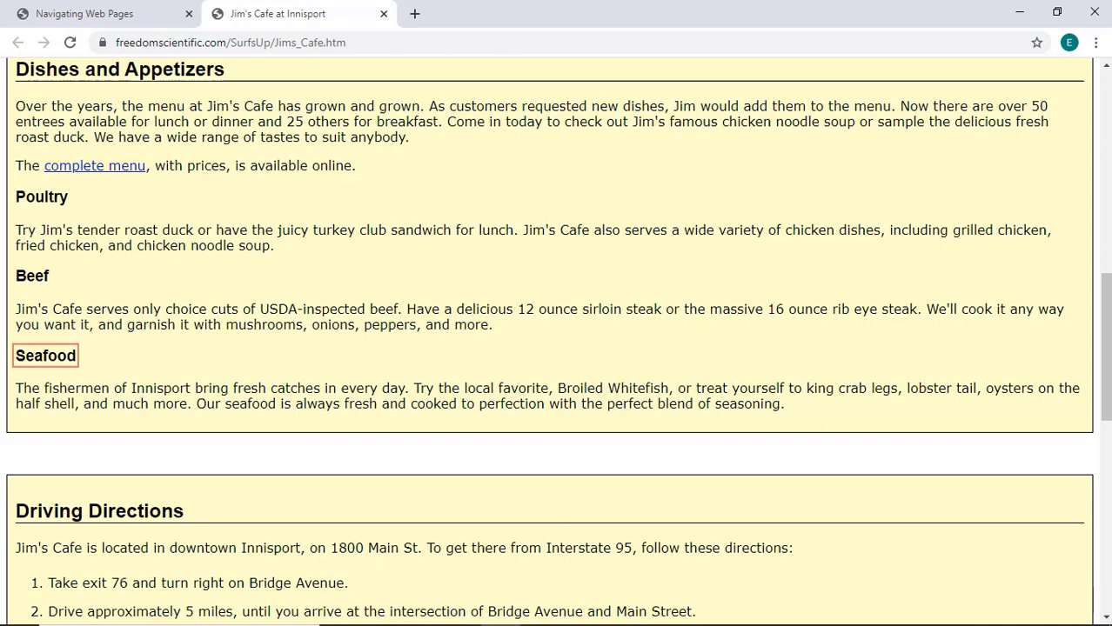
# Return to the start of the page and move through its graphics, from the Exit 76 map to the Freedom Scientific logo.
pyautogui.hotkey('ctrl', 'Home')
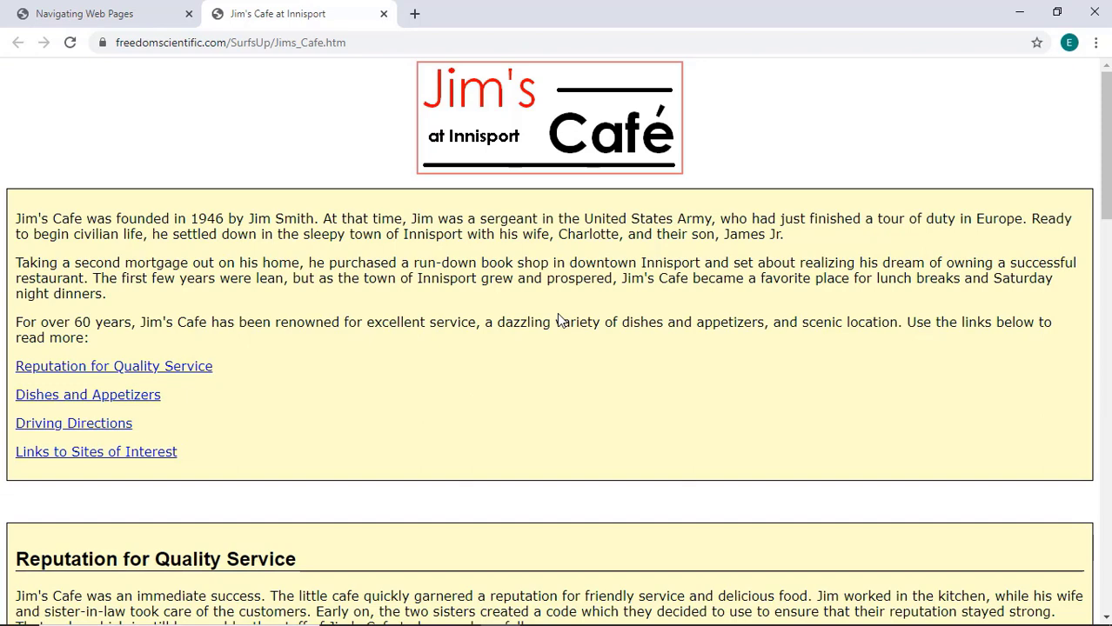
pyautogui.press('h')
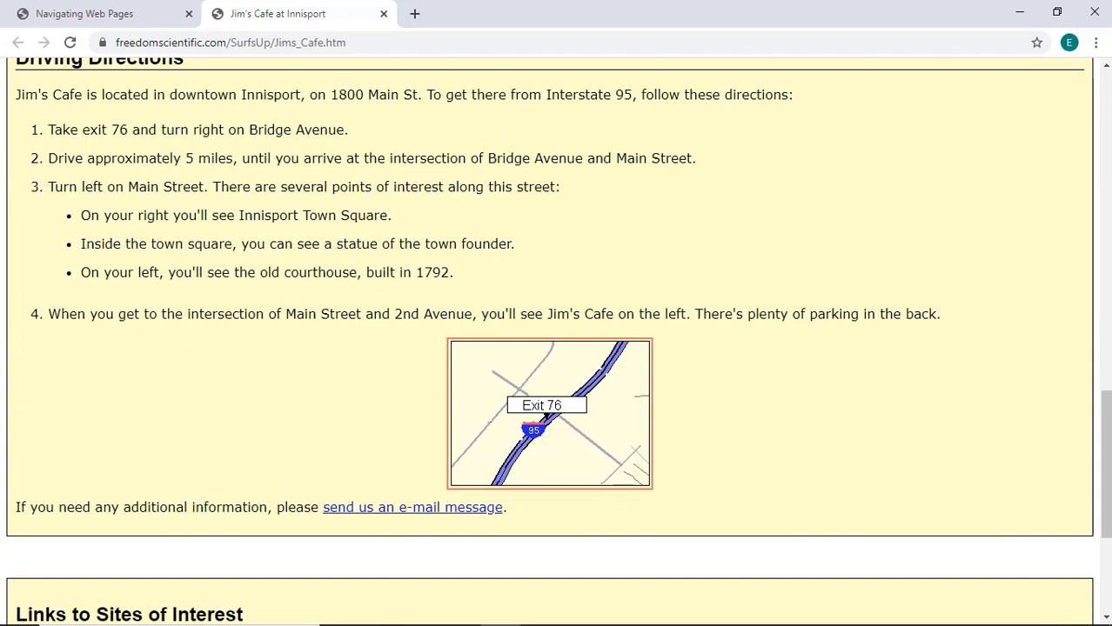
pyautogui.scroll(-3, 558, 318)
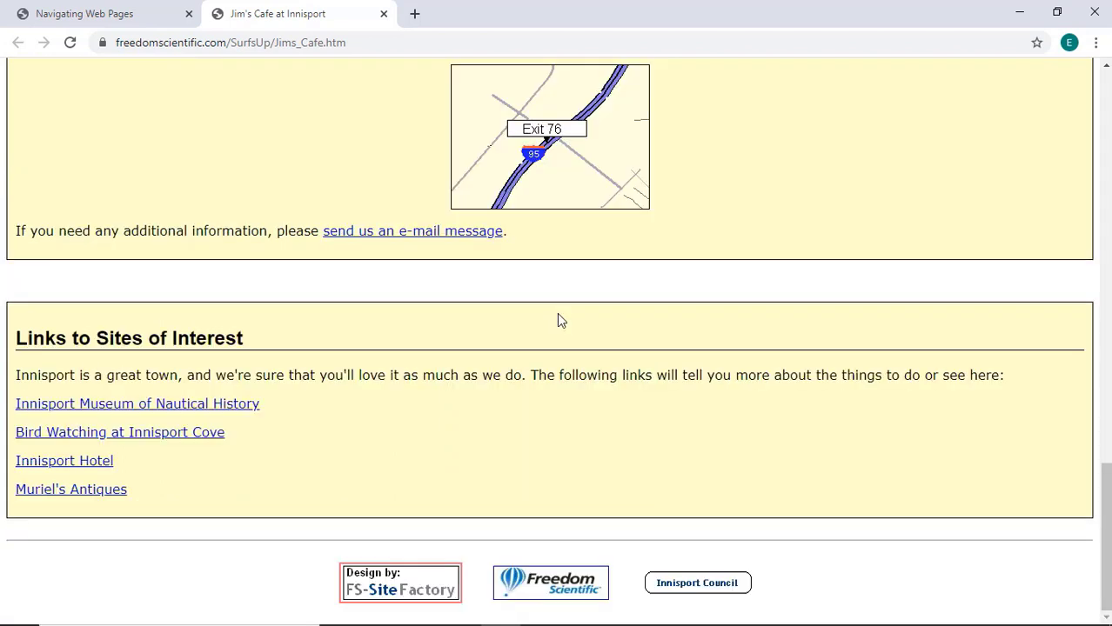
pyautogui.press('Tab')
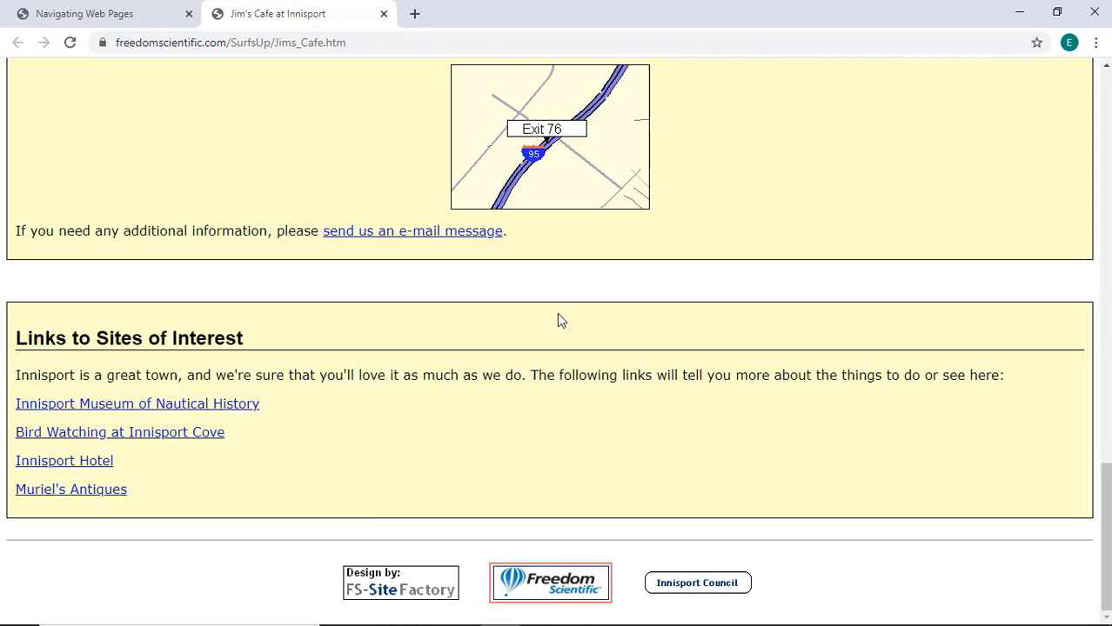
# Close the Jim's Cafe sample page and follow the Surf's Up link back to the start page.
pyautogui.hotkey('ctrl', 'w')
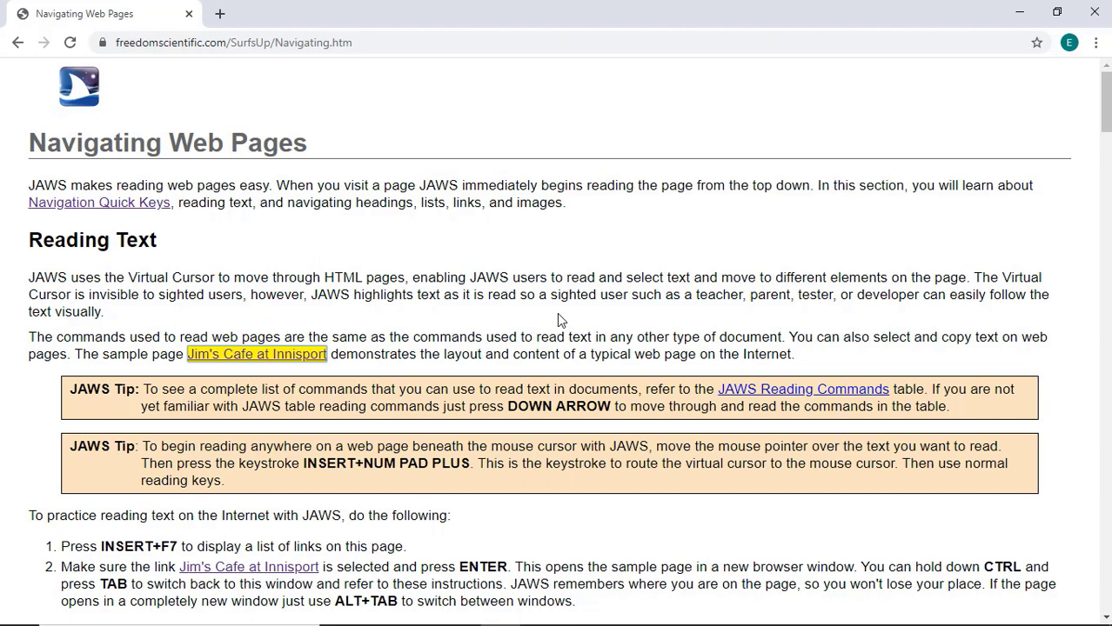
pyautogui.hotkey('ctrl', 'Home')
pyautogui.press('Return')
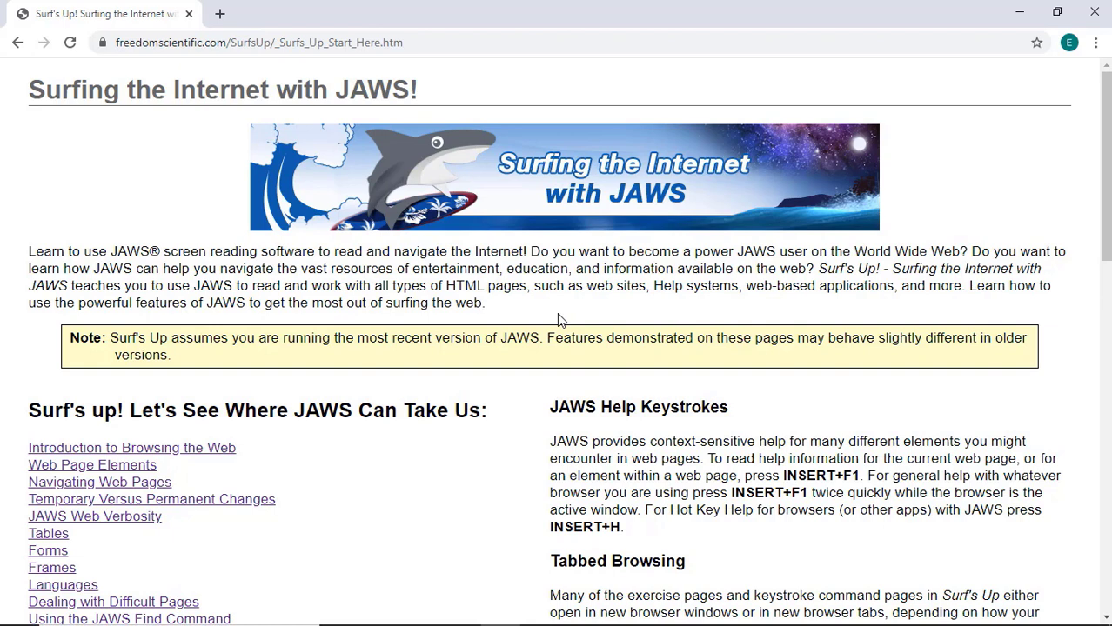
# Bring up the start page's list of links and open the Forms lesson.
pyautogui.press('Insert+F7')
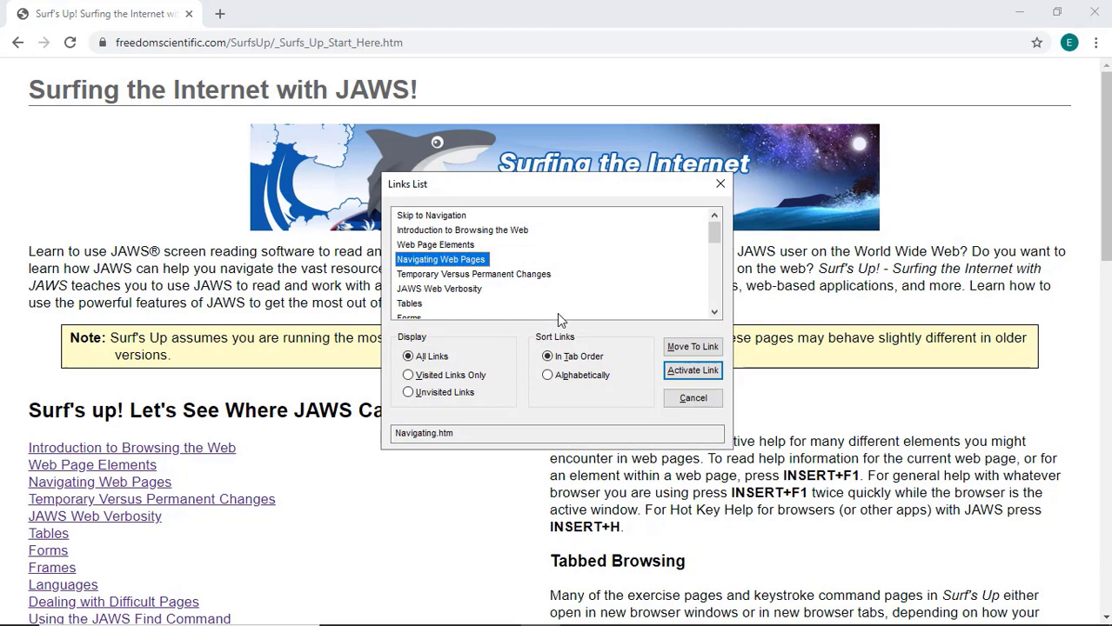
pyautogui.press('f')
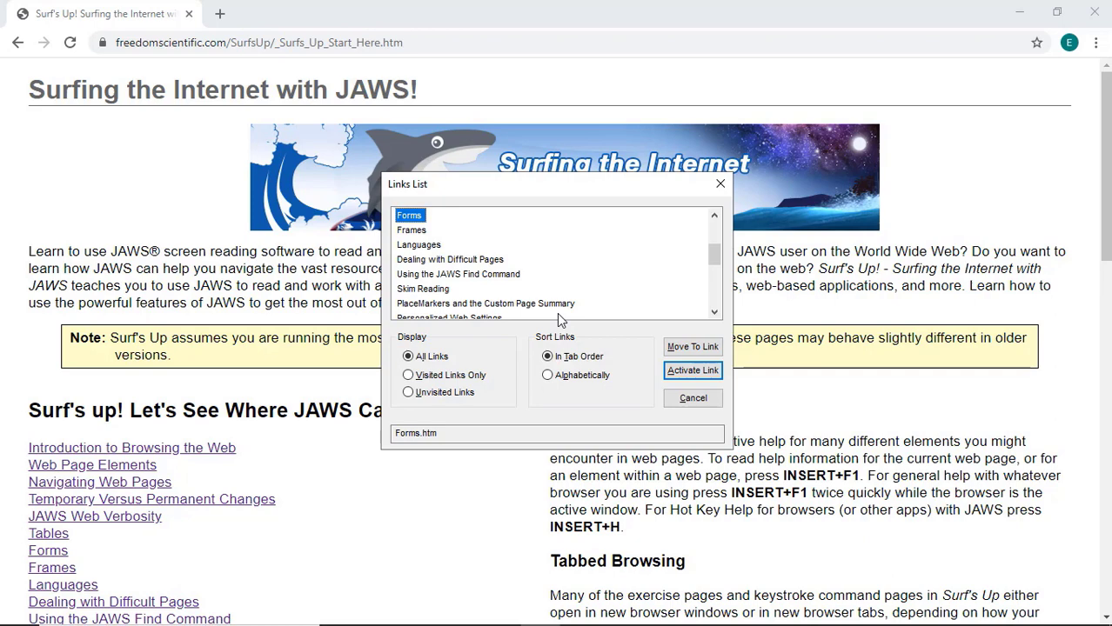
pyautogui.press('Return')
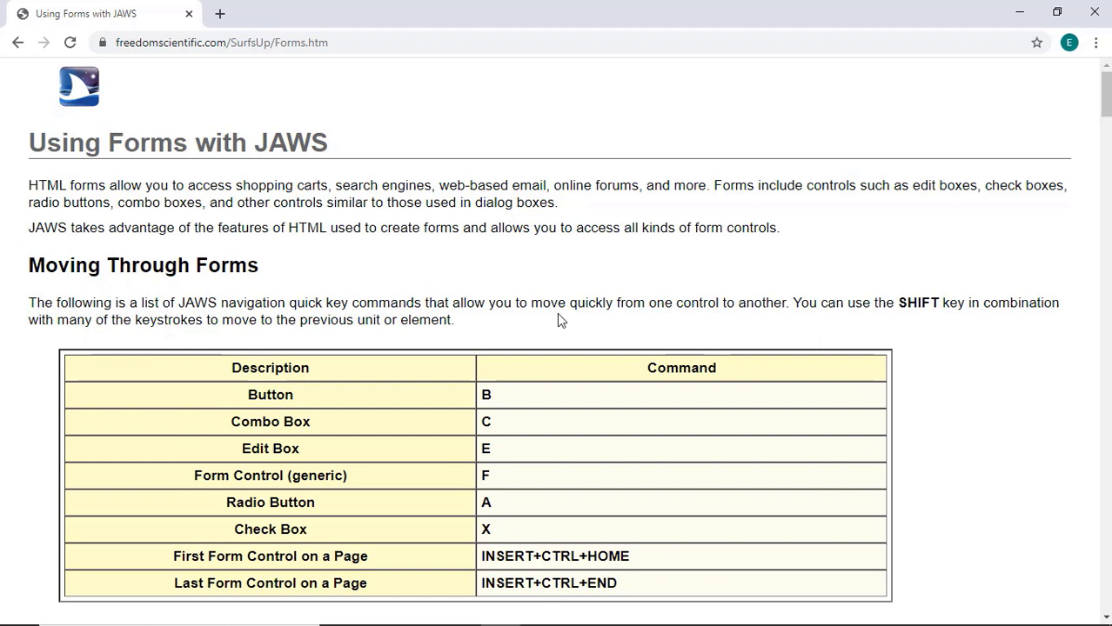
# Open the first Web Track Sample Form from the Forms page's list of links.
pyautogui.press('Insert+F7')
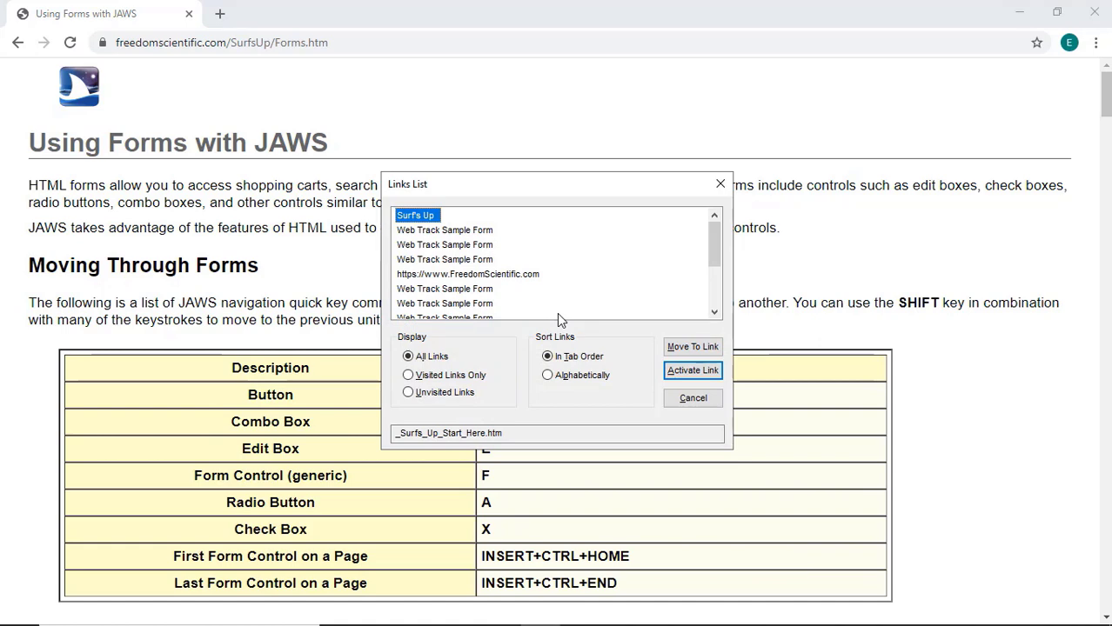
pyautogui.press('Down')
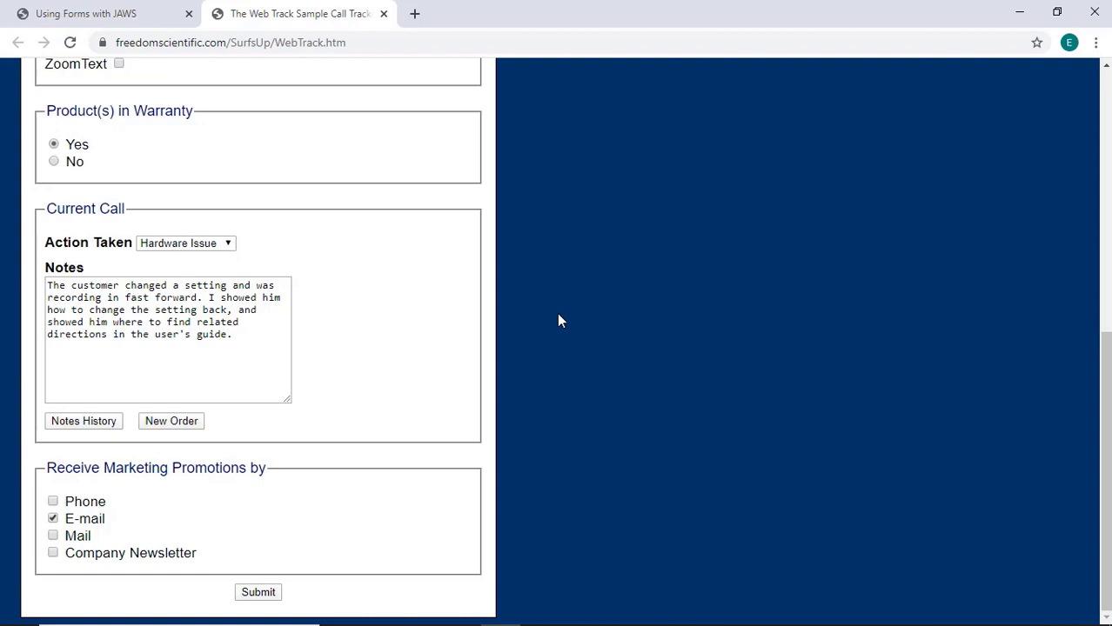
# Return to the start of the form and move through the First, Middle and Last name fields.
pyautogui.hotkey('ctrl', 'Home')
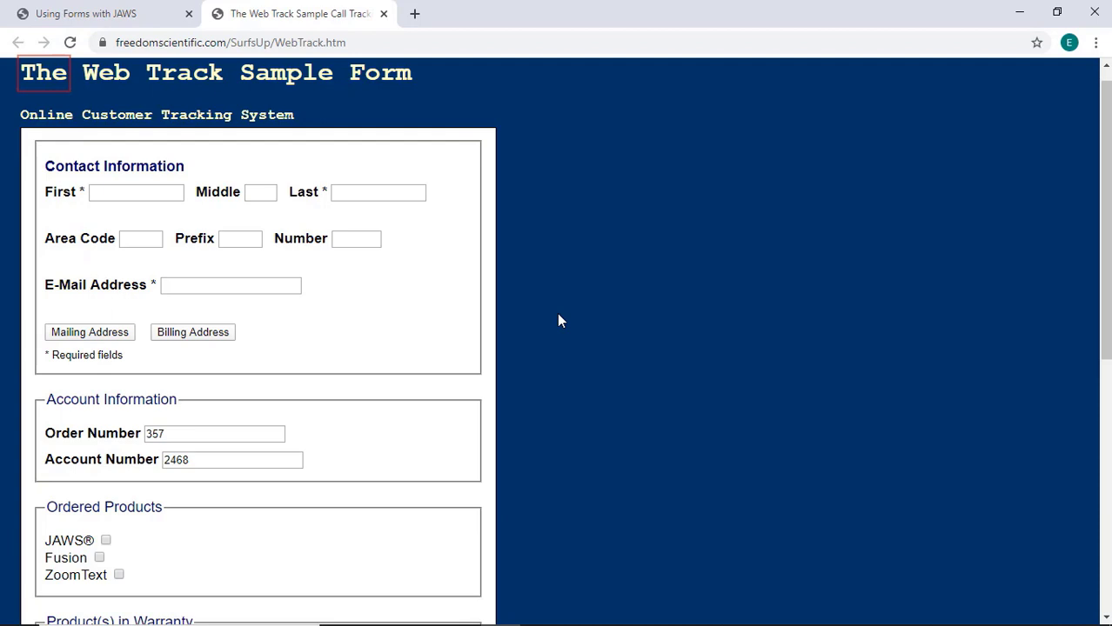
pyautogui.press('f')
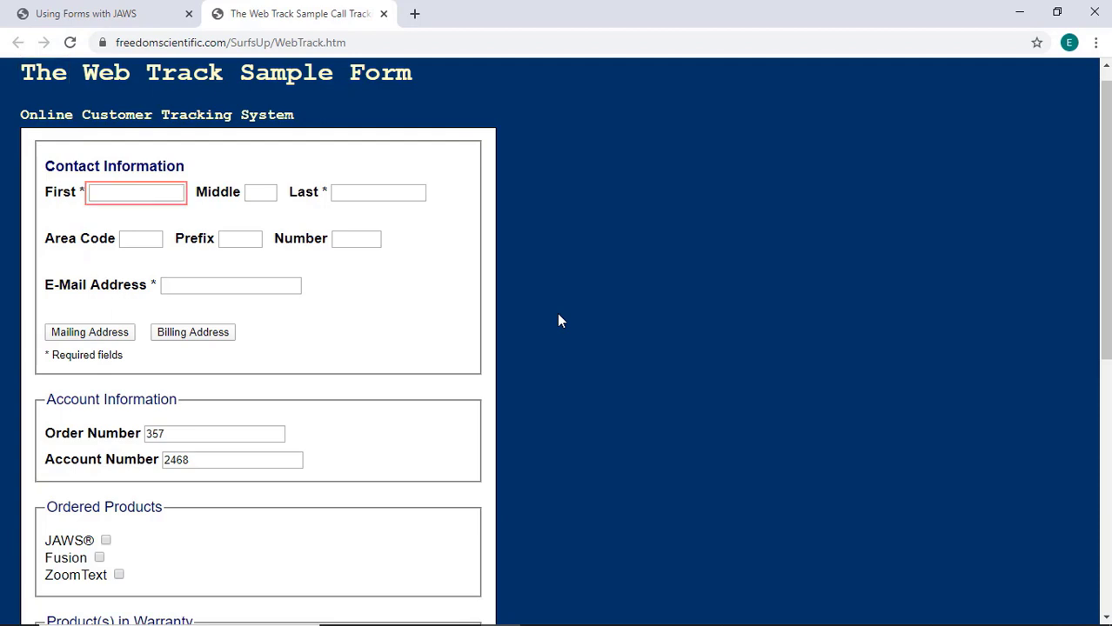
pyautogui.press('Tab')
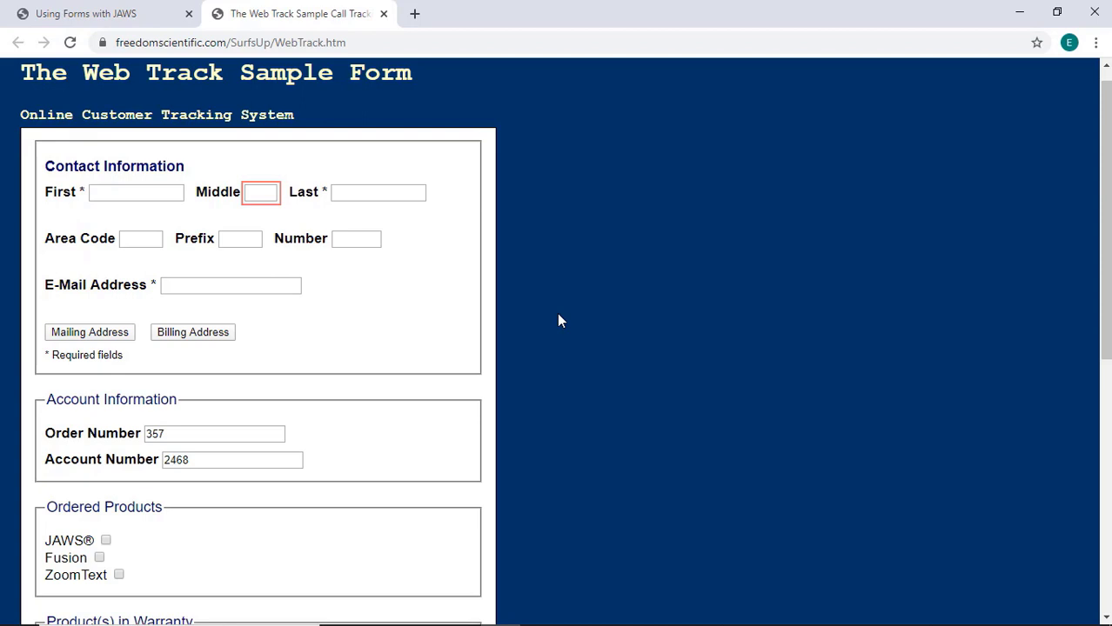
pyautogui.press('Tab')
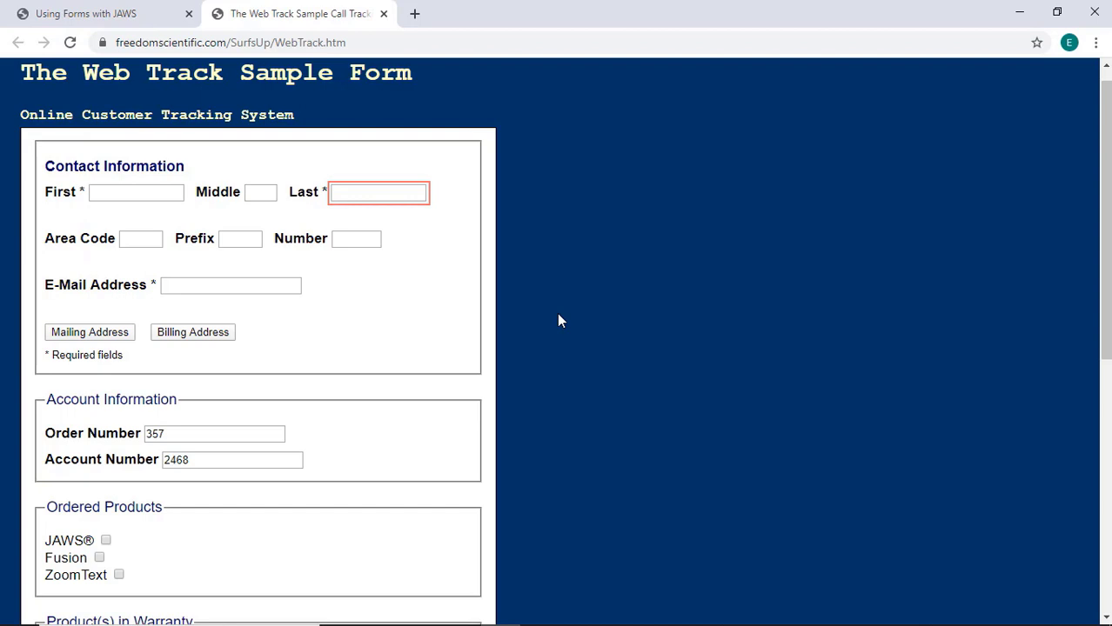
# Jump to the Action Taken combo box and move back to the Product(s) in Warranty radio buttons.
pyautogui.press('c')
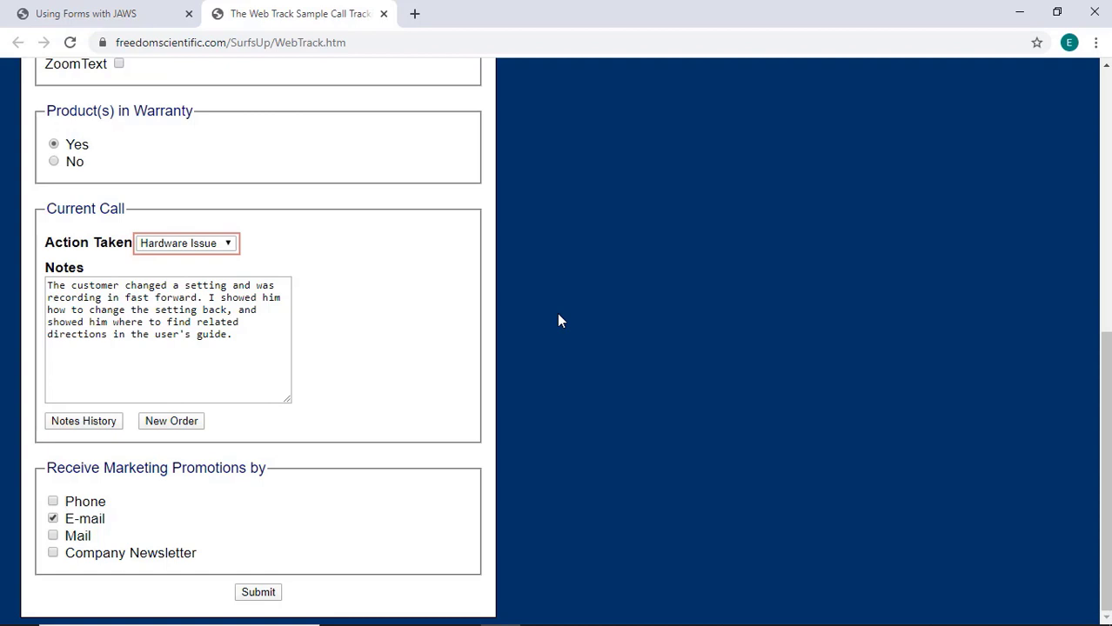
pyautogui.hotkey('shift', 'Tab')
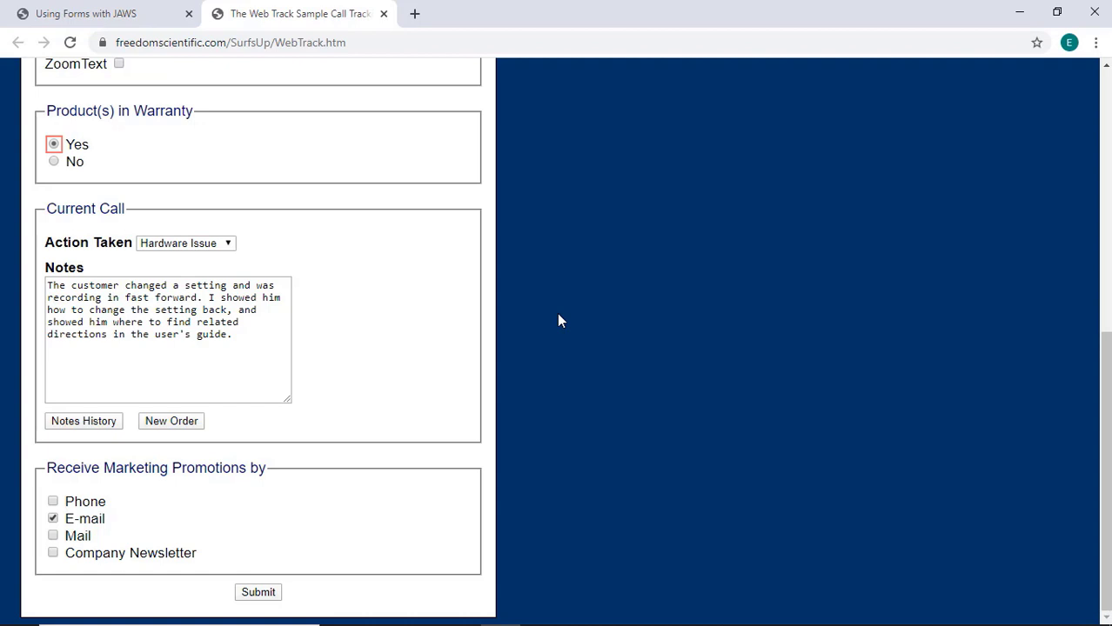
pyautogui.press('Down')
# Move through the form's check boxes, and through its buttons as far as Billing Address.
pyautogui.press('x')
pyautogui.press('x')
pyautogui.press('x')
pyautogui.press('b')
pyautogui.press('b')
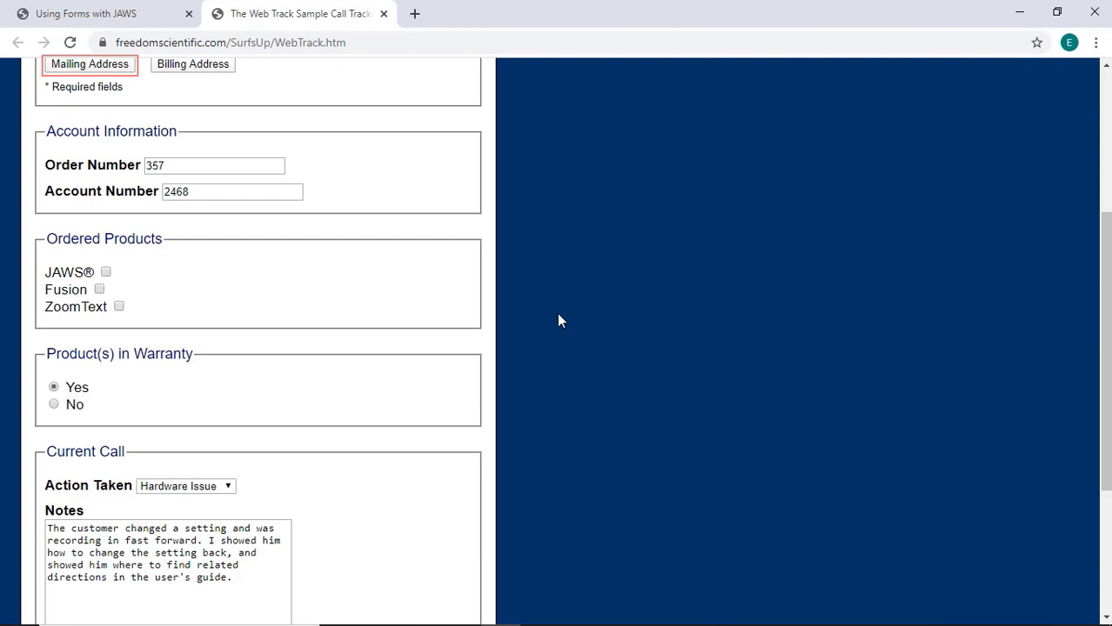
pyautogui.press('b')
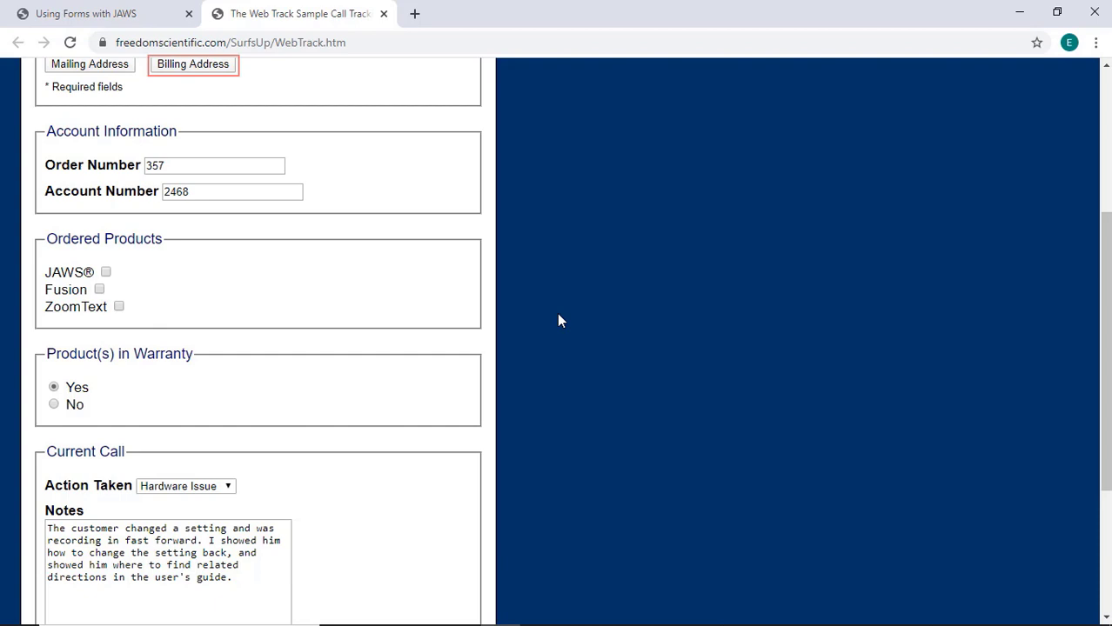
# Move from the Order Number edit field through Account Number into the Ordered Products check boxes.
pyautogui.press('e')
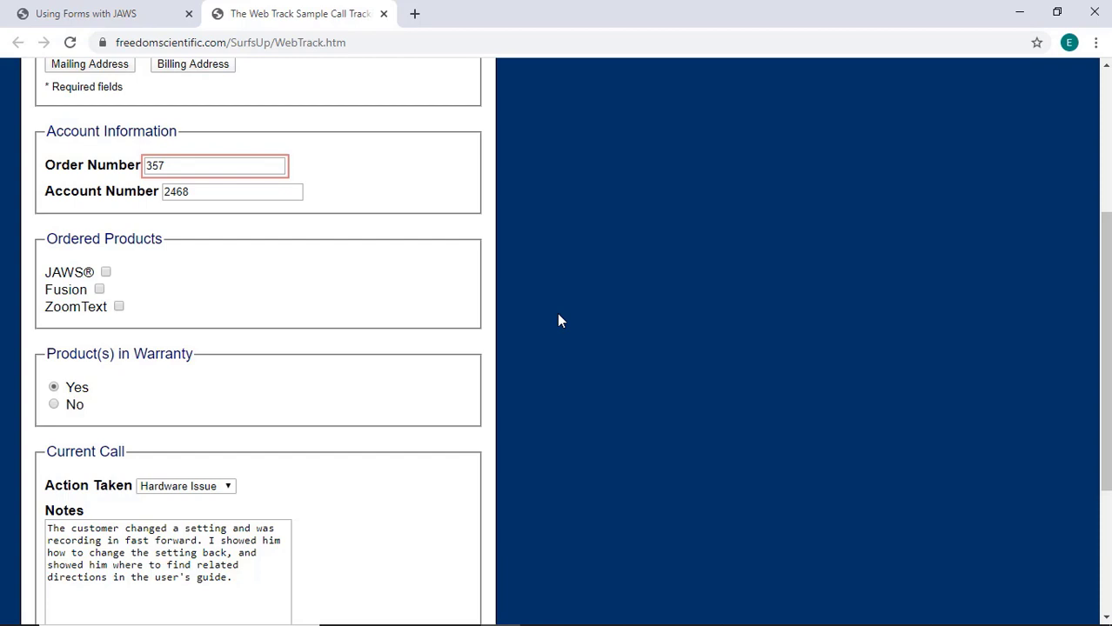
pyautogui.press('Tab')
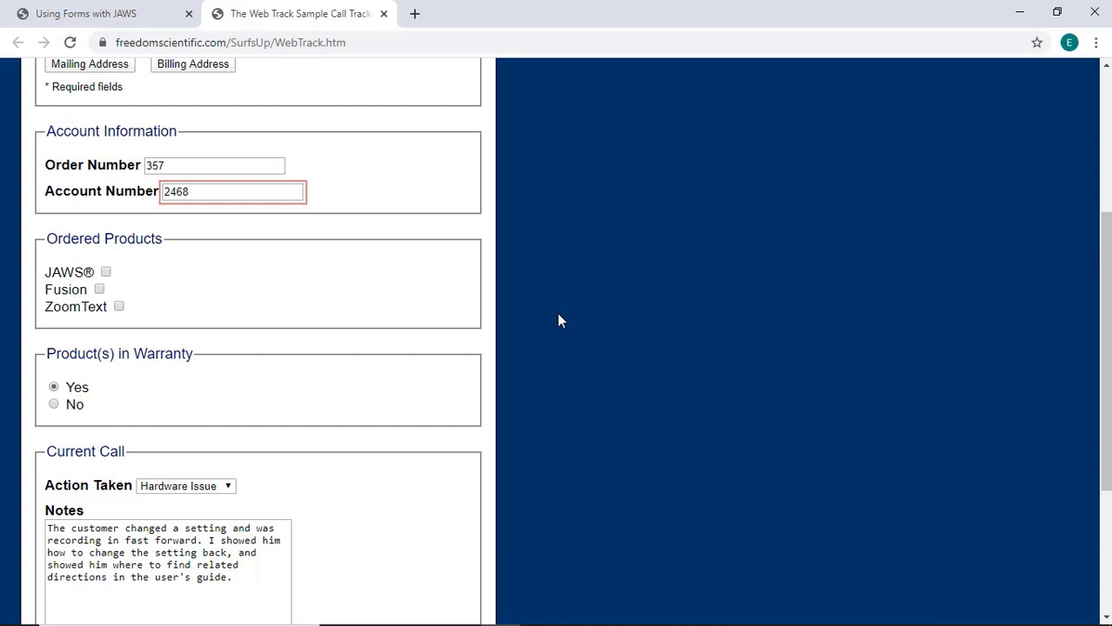
pyautogui.press('Tab')
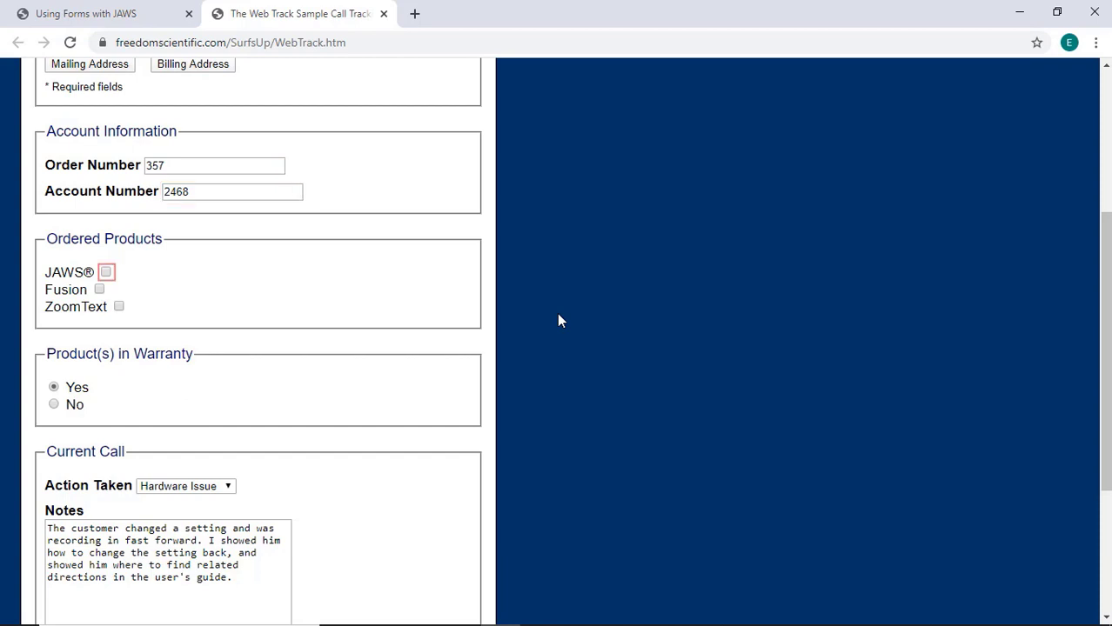
pyautogui.press('Tab')
# Return to the start of the form and go through the Virtual HTML Features list to the Buttons List.
pyautogui.hotkey('ctrl', 'Home')
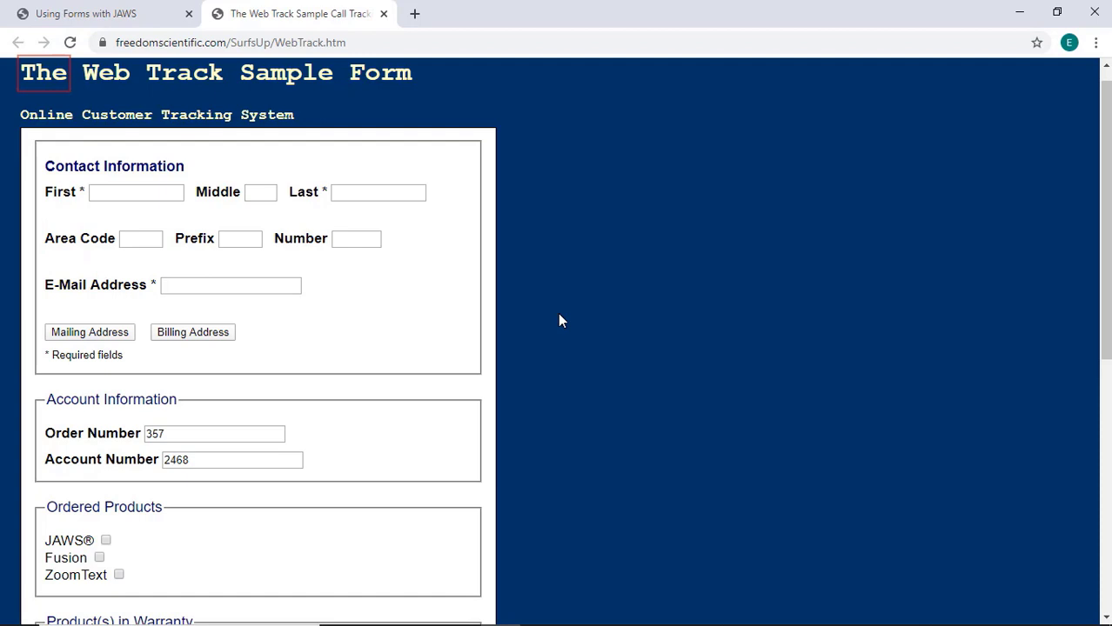
pyautogui.press('Insert+F3')
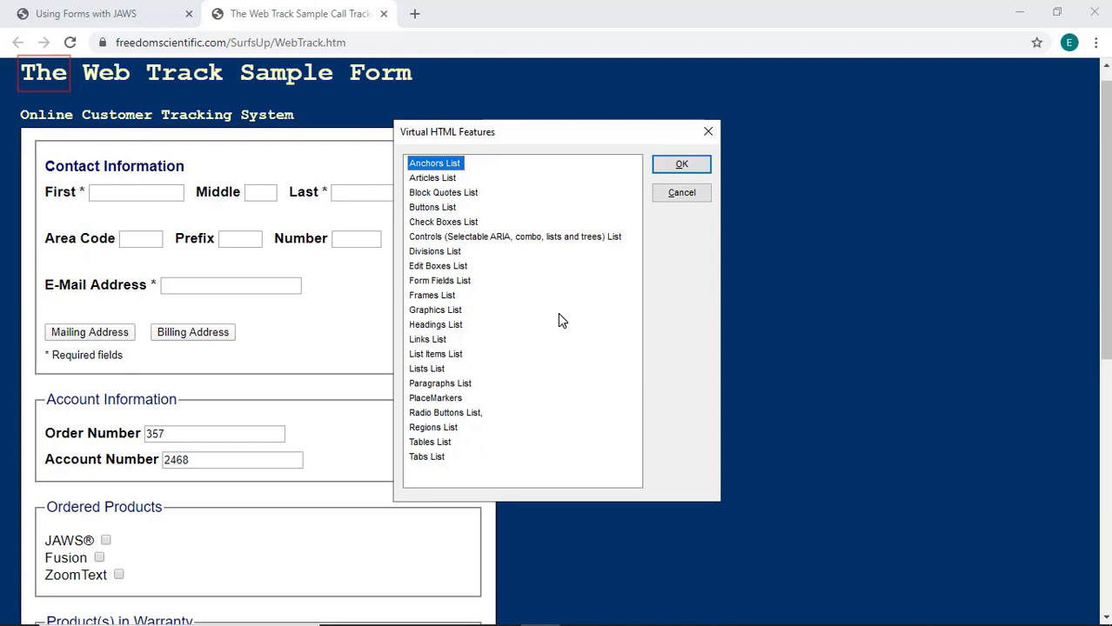
pyautogui.press('Down')
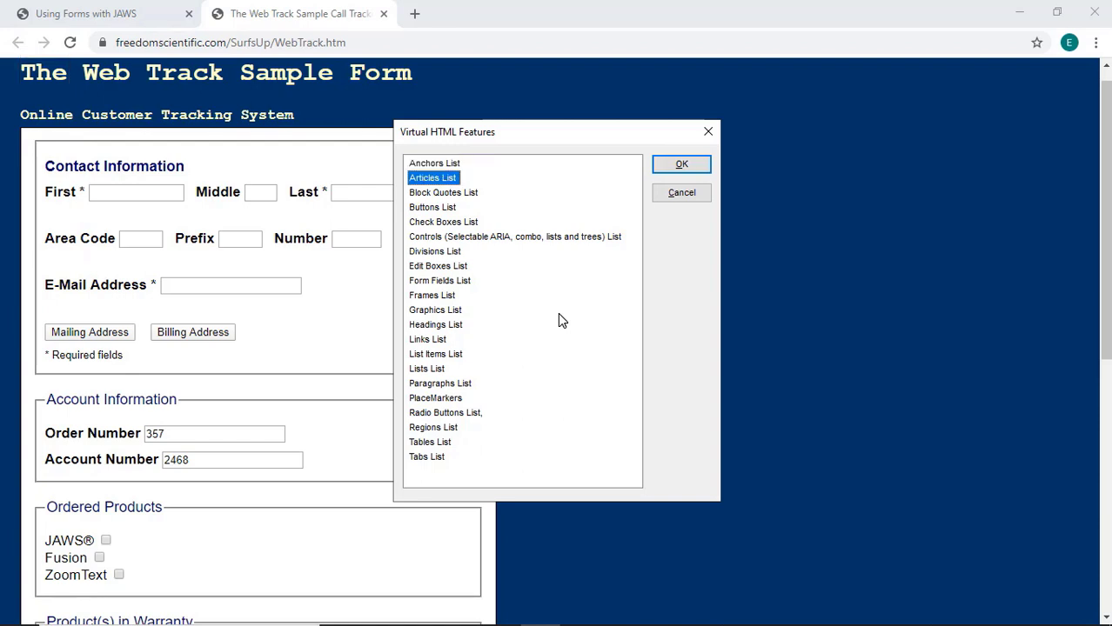
pyautogui.press('Down')
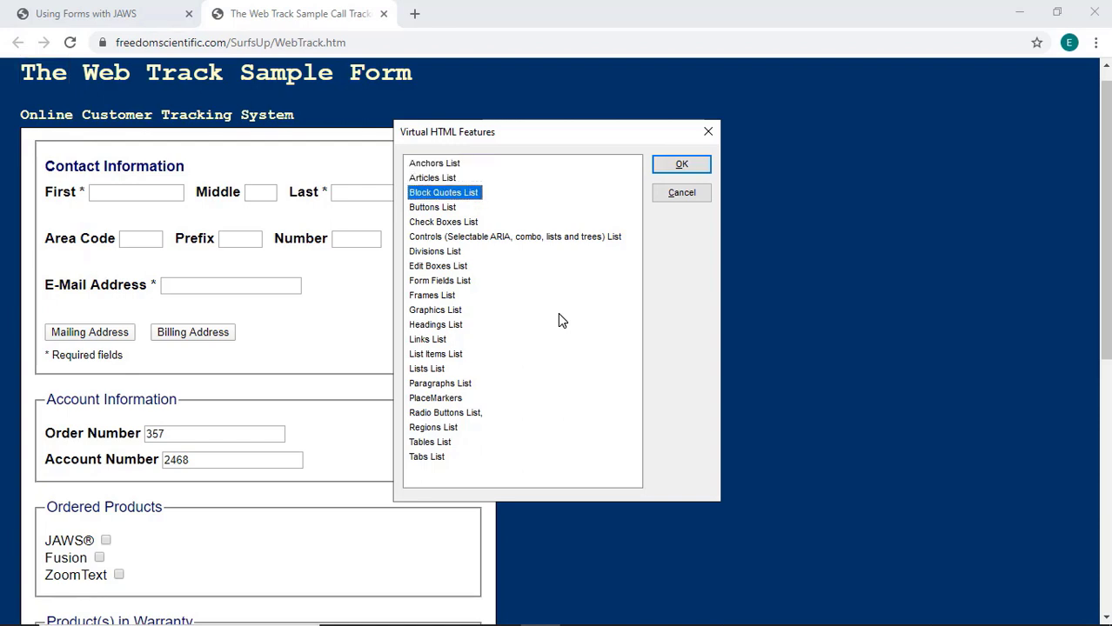
pyautogui.press('Down')
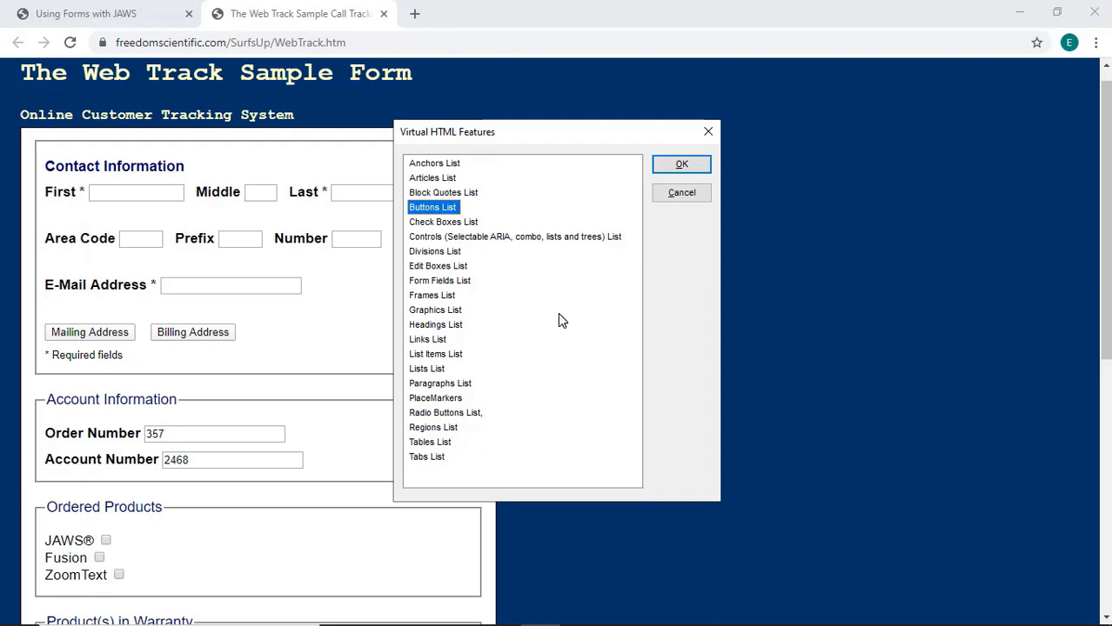
pyautogui.press('Return')
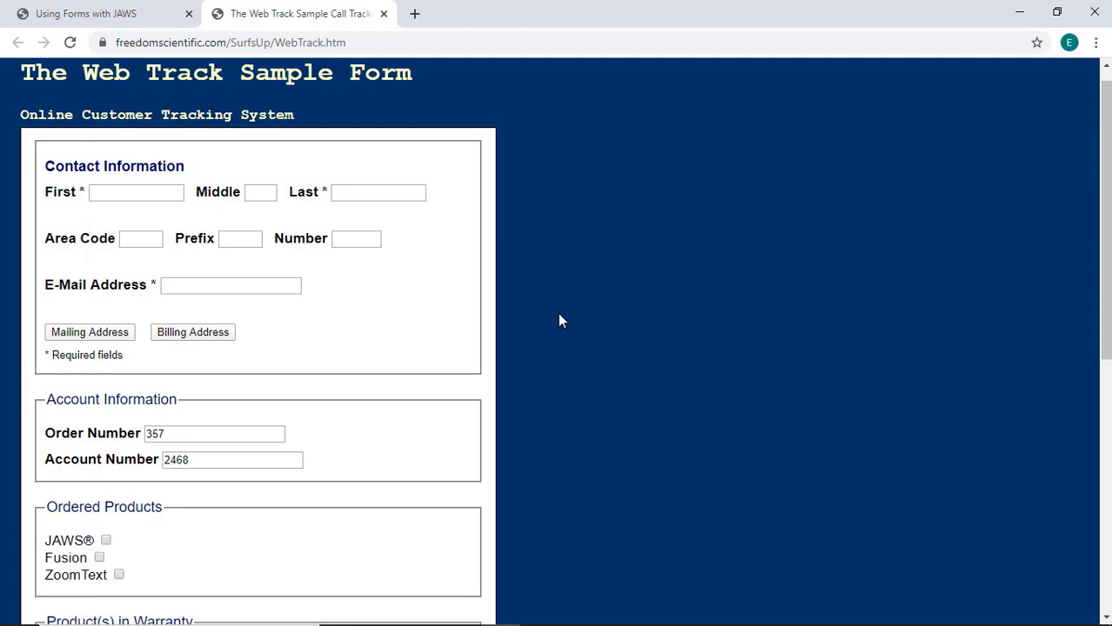
# Bring up the list of the page's form fields and the list of its check boxes, dismissing each without a selection.
pyautogui.press('Insert+F5')
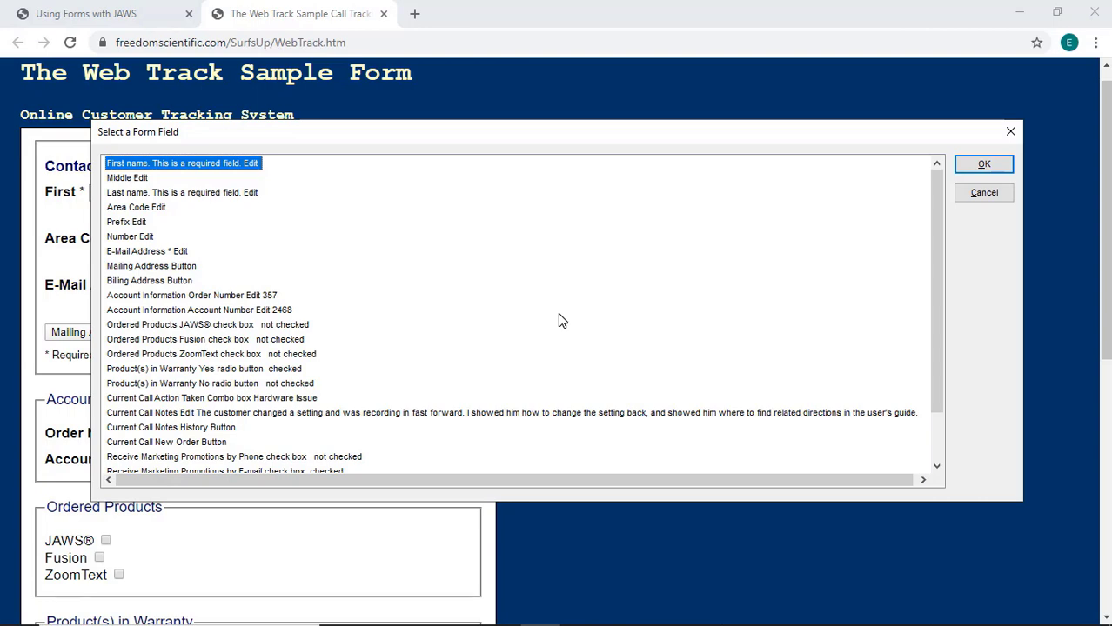
pyautogui.press('Escape')
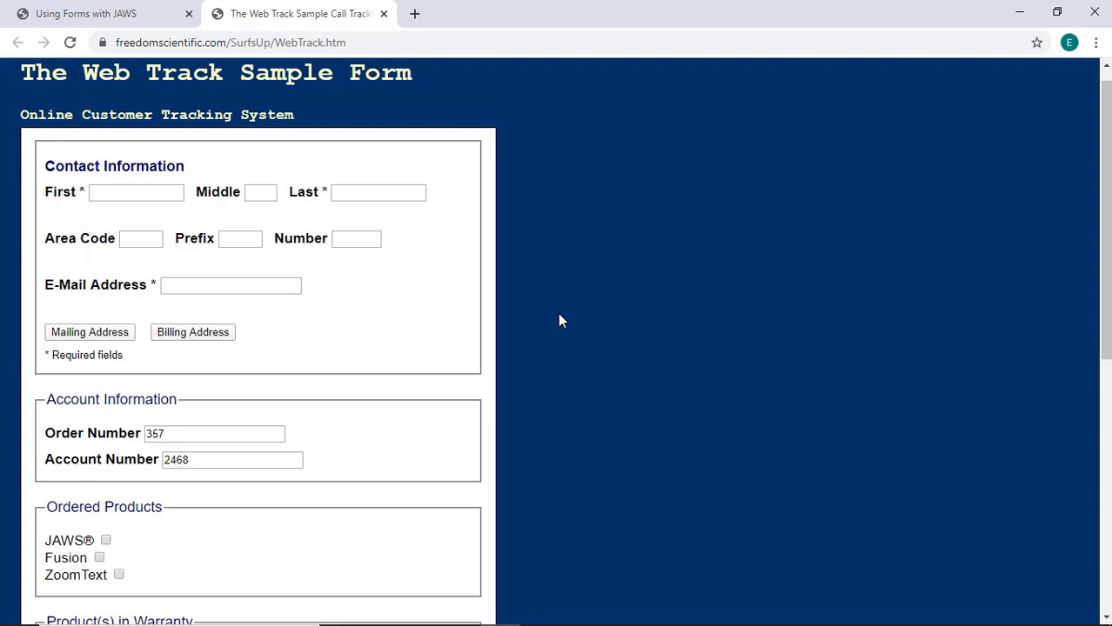
pyautogui.press('ctrl+Insert+x')
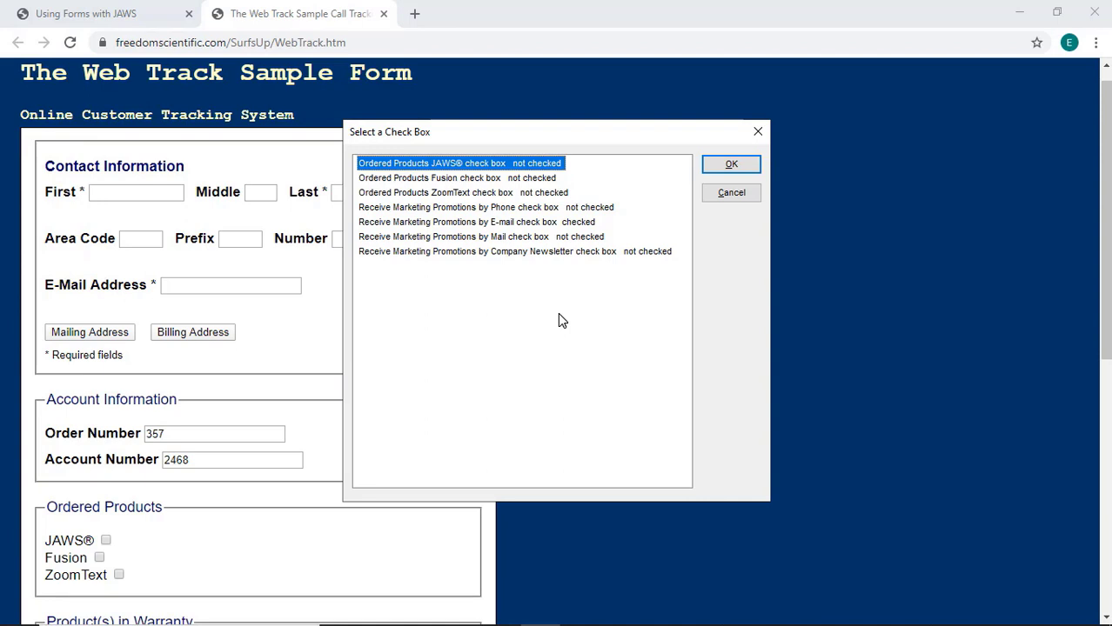
pyautogui.press('Escape')
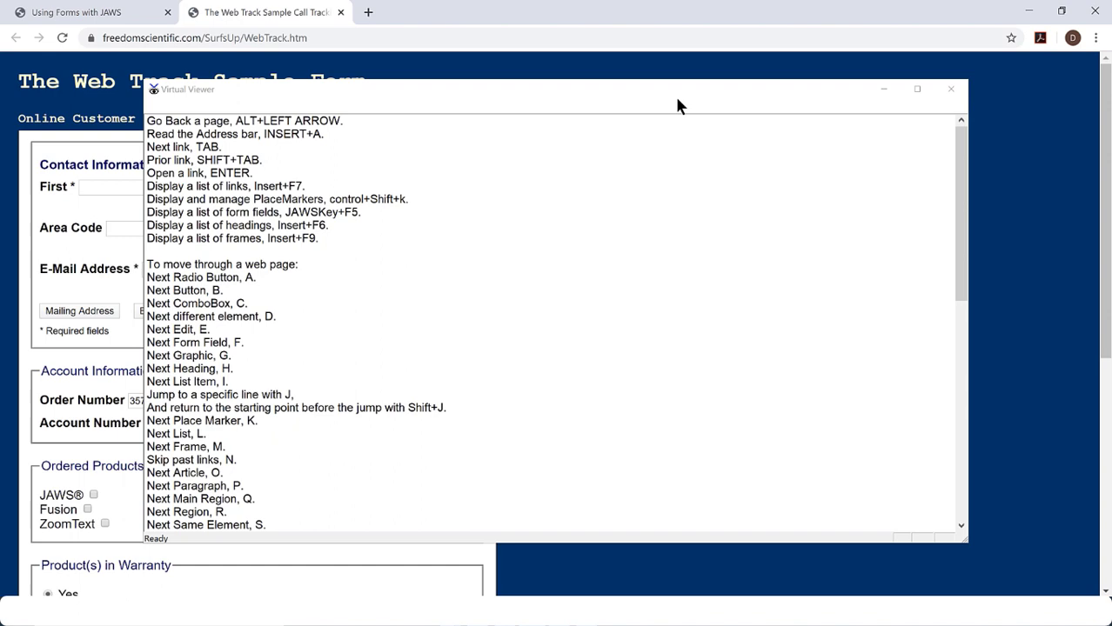
# Dismiss the JAWS hot keys list and the page help message to return to the form.
pyautogui.press('Escape')
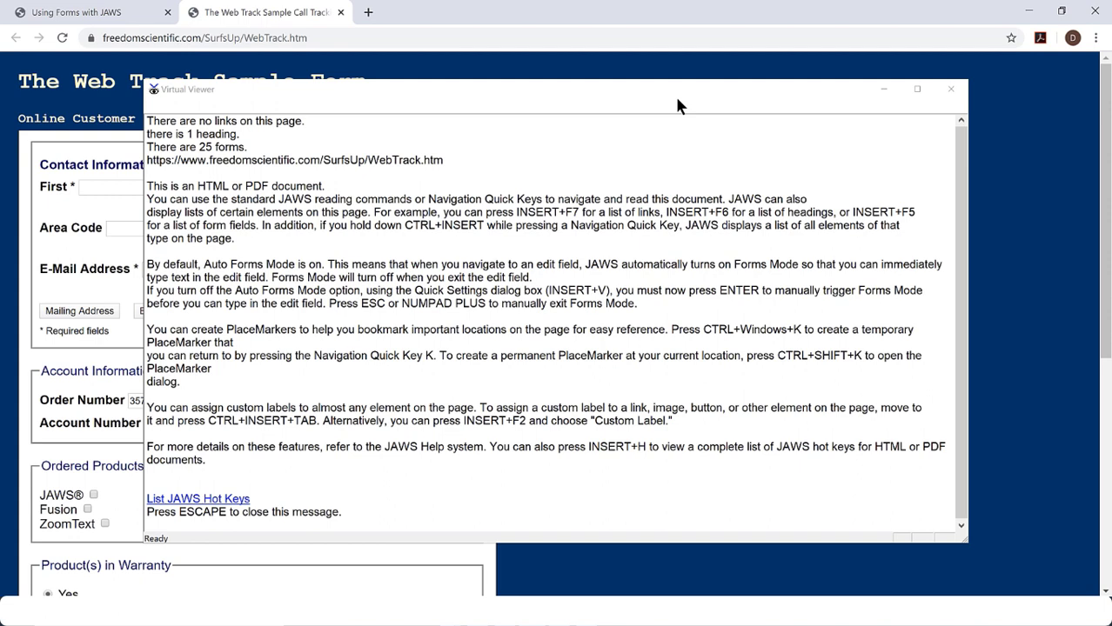
pyautogui.press('Escape')
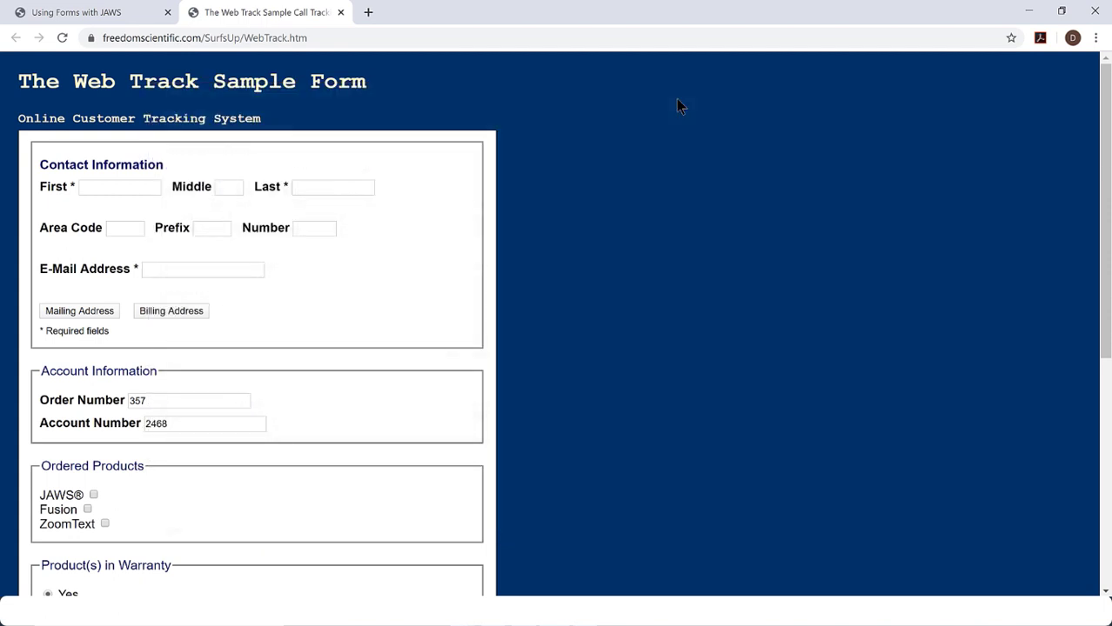